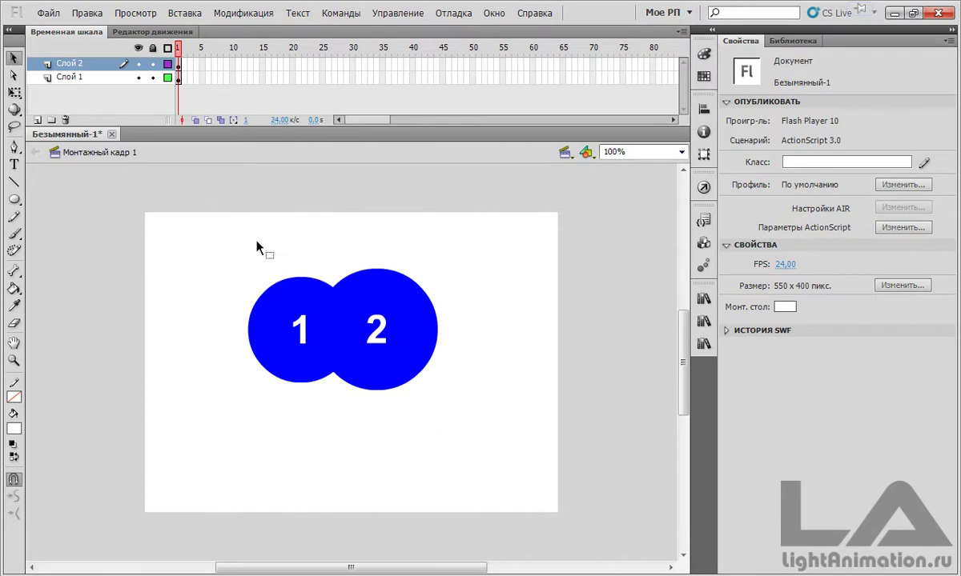
- Select the circle numbered 2 and the circle numbered 1 in turn to check which layer each is on
{"action": "left_click", "coordinate": [268, 277]}
{"action": "left_click", "coordinate": [403, 301]}
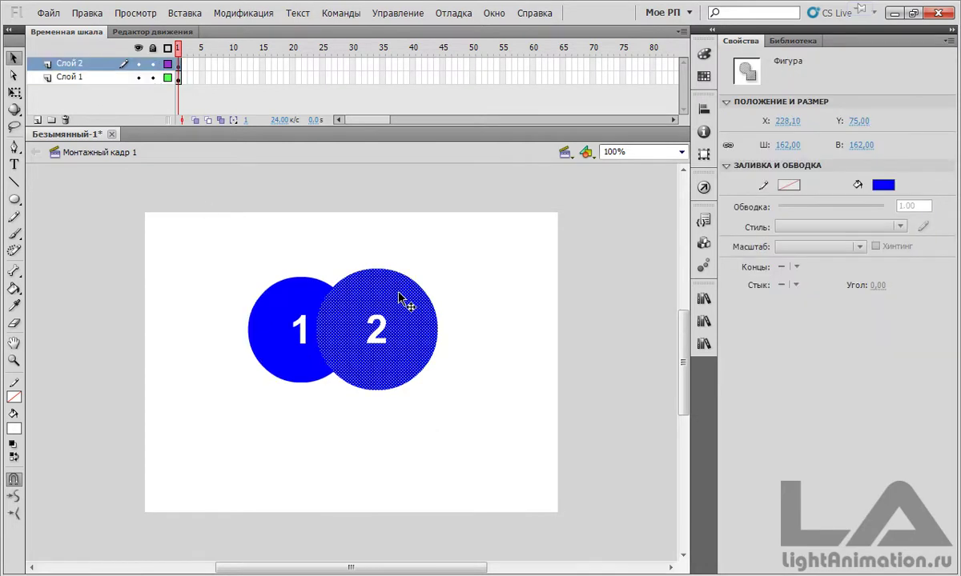
{"action": "left_click", "coordinate": [274, 283]}
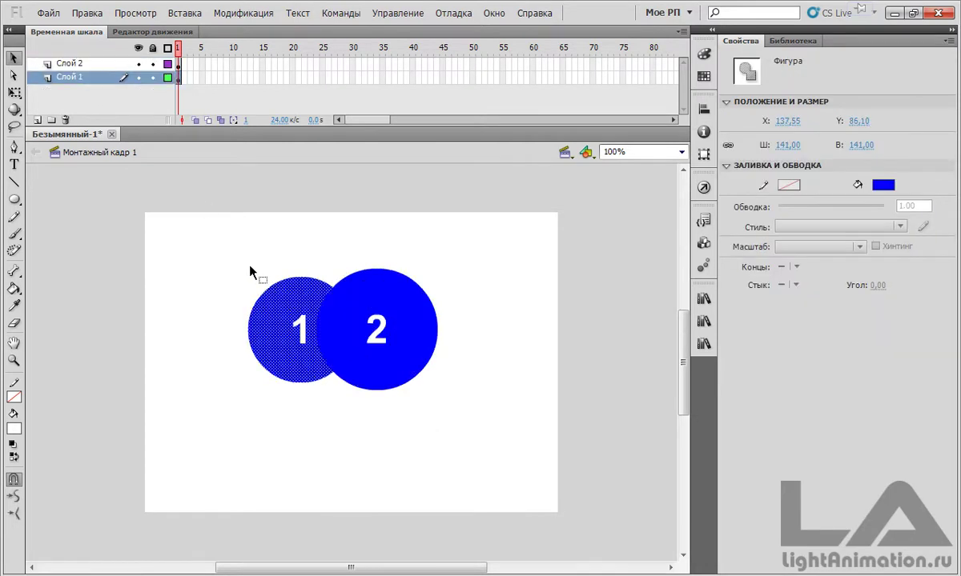
{"action": "left_click", "coordinate": [207, 253]}
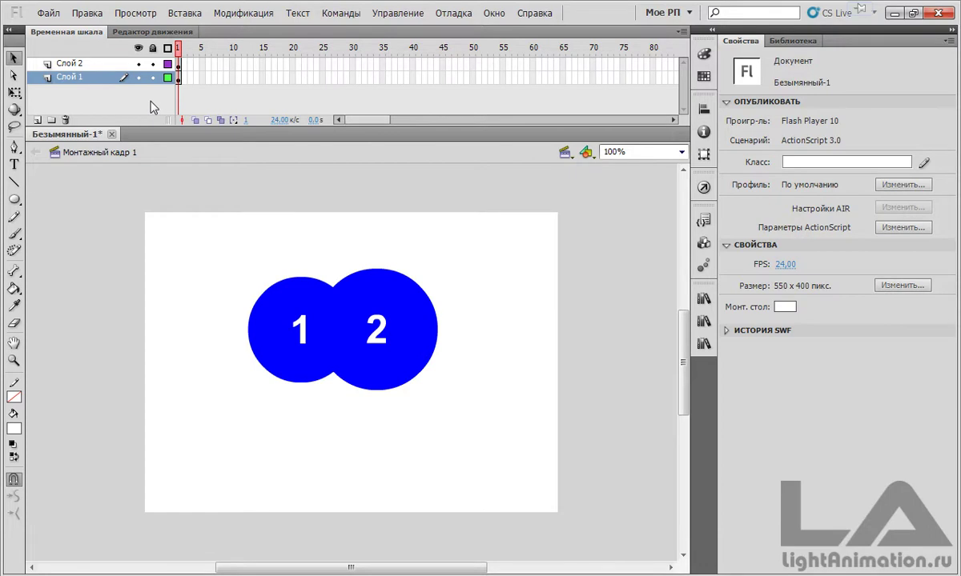
- Move the circle numbered 1 and the circle numbered 2 with their digits up and left, keeping them overlapping
{"action": "left_click", "coordinate": [312, 294]}
{"action": "left_click", "coordinate": [385, 293]}
{"action": "left_click", "coordinate": [297, 295]}
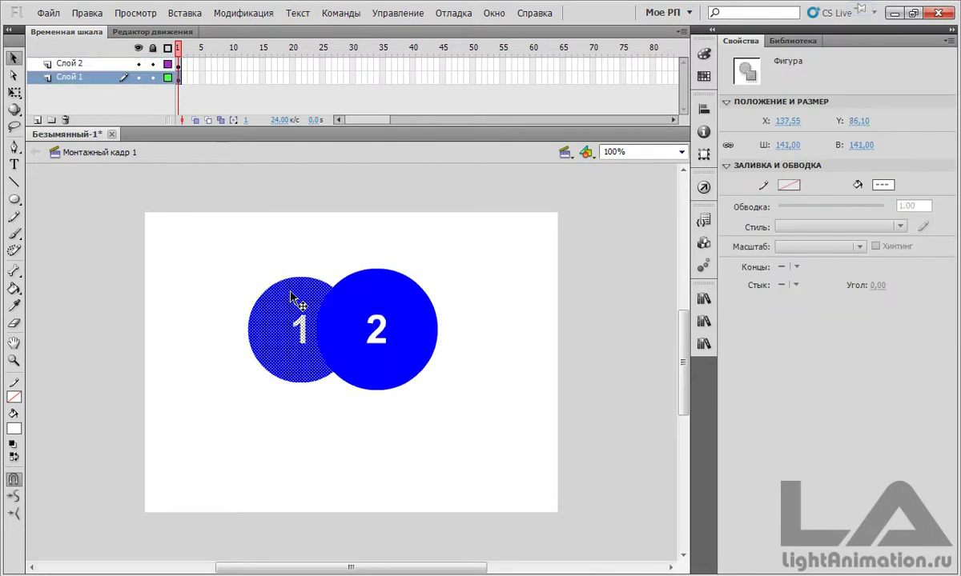
{"action": "left_click_drag", "start_coordinate": [292, 297], "coordinate": [223, 276]}
{"action": "left_click", "coordinate": [373, 294]}
{"action": "left_click_drag", "start_coordinate": [376, 293], "coordinate": [305, 280]}
{"action": "left_click", "coordinate": [285, 401]}
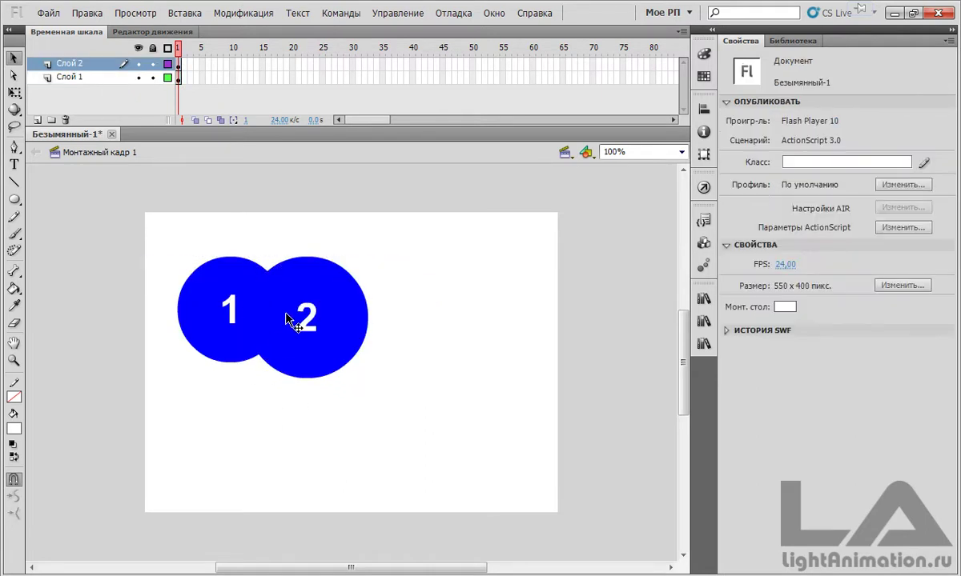
- Select Слой 1 and Слой 2 alternately to check which artwork each layer holds
{"action": "left_click", "coordinate": [79, 74]}
{"action": "left_click", "coordinate": [83, 62]}
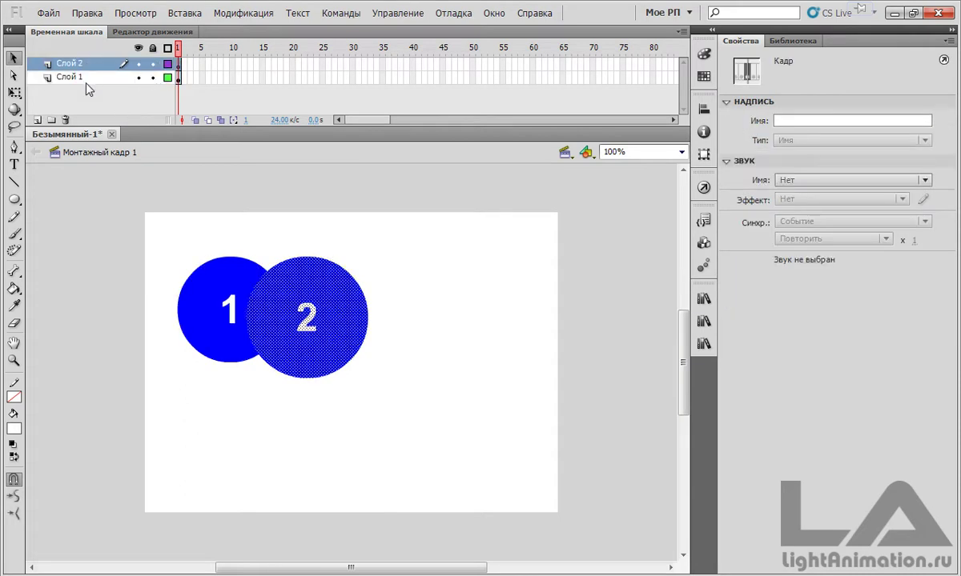
{"action": "left_click", "coordinate": [80, 77]}
{"action": "left_click", "coordinate": [89, 65]}
{"action": "left_click", "coordinate": [107, 104]}
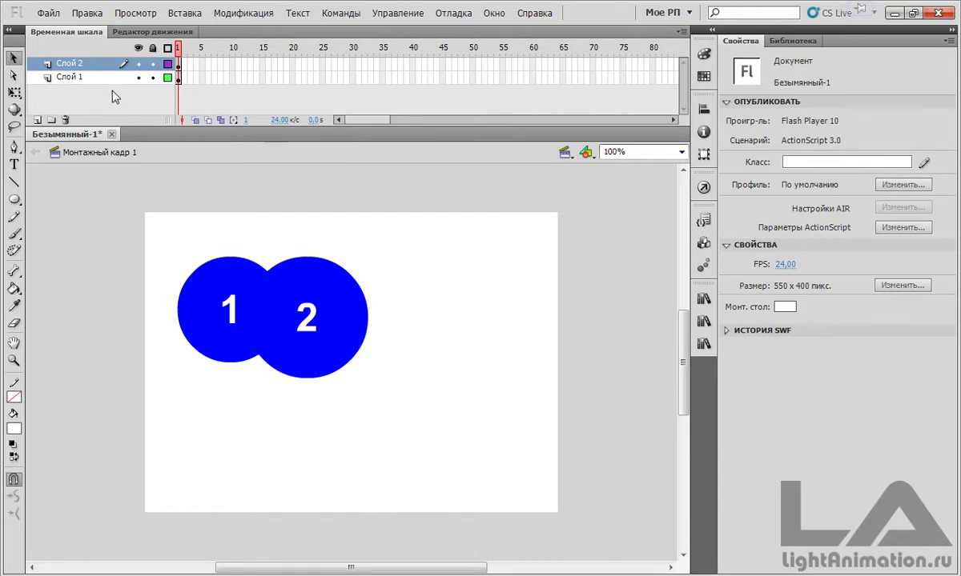
- Add a new layer above Слой 2 and open its name for editing
{"action": "left_click", "coordinate": [36, 120]}
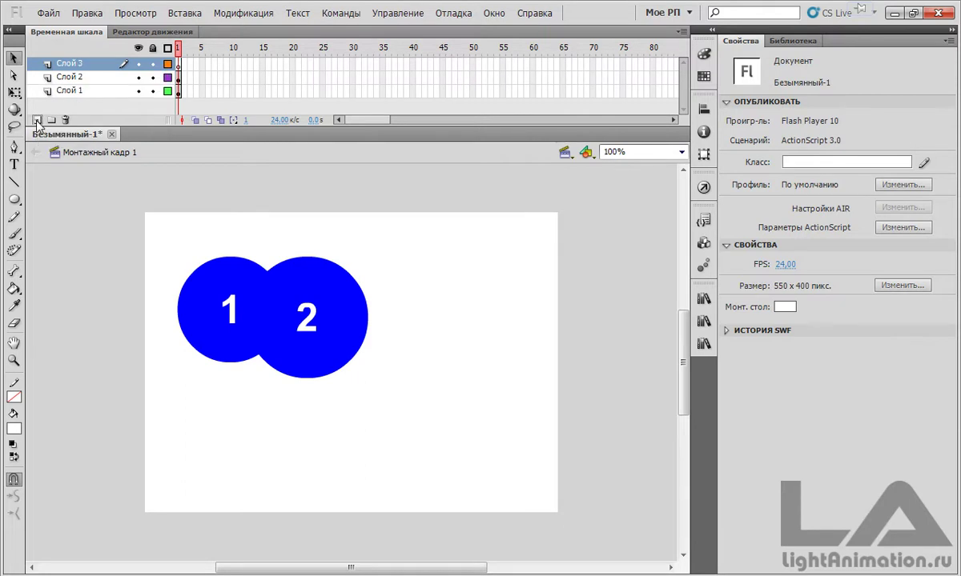
{"action": "double_click", "coordinate": [69, 64]}
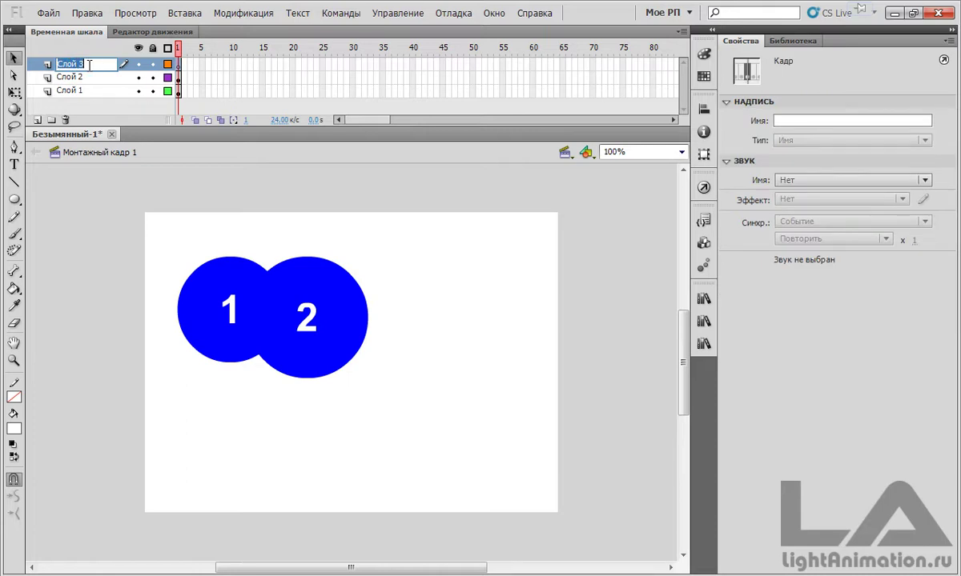
{"action": "left_click", "coordinate": [103, 112]}
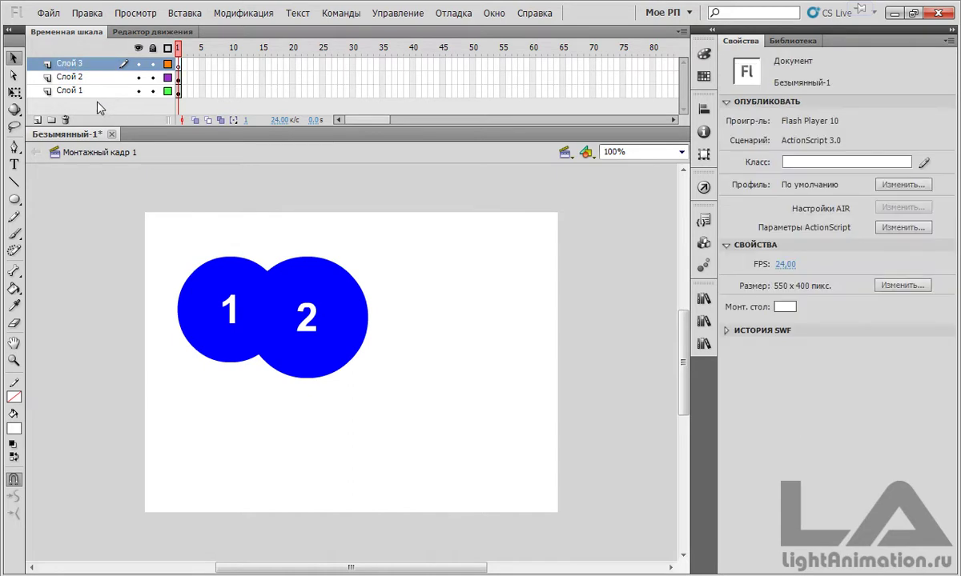
- Move Слой 2 below Слой 1 in the layer stack and check both layers' artwork
{"action": "left_click_drag", "start_coordinate": [82, 77], "coordinate": [77, 104]}
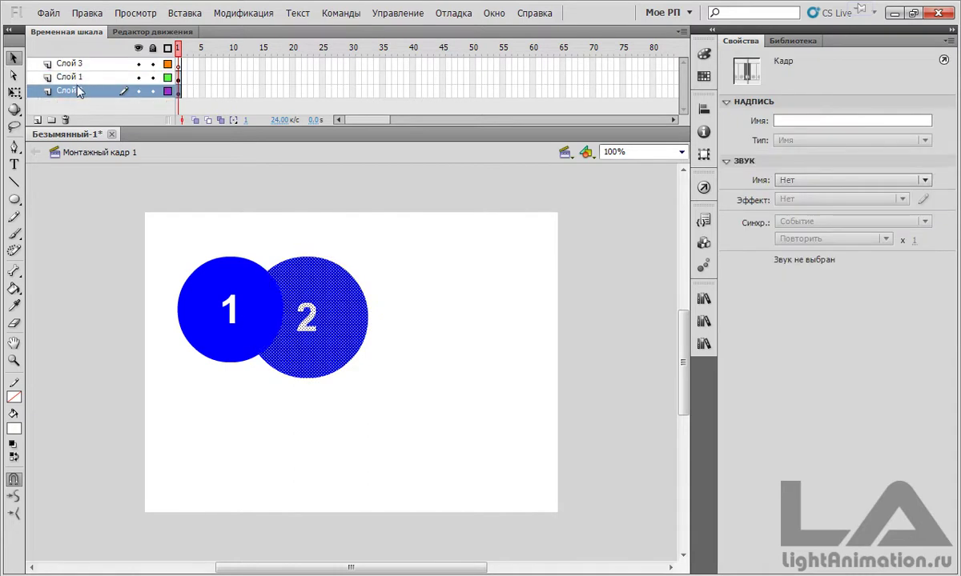
{"action": "left_click", "coordinate": [74, 77]}
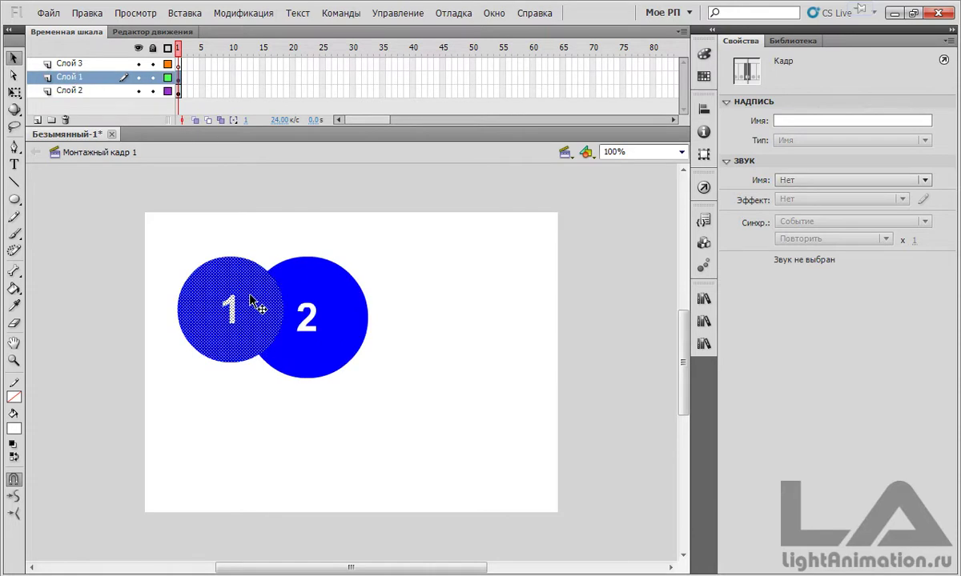
{"action": "left_click", "coordinate": [86, 90]}
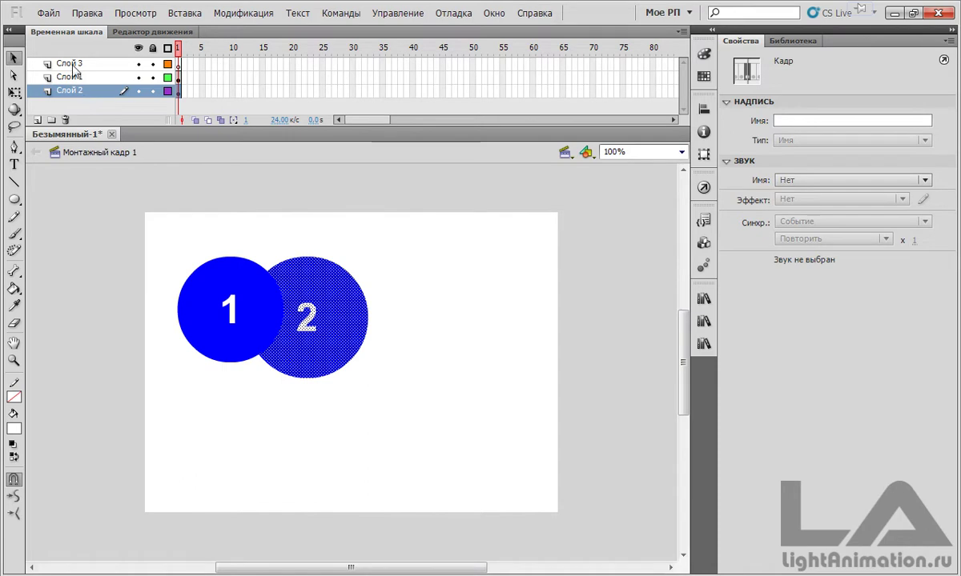
{"action": "left_click", "coordinate": [85, 109]}
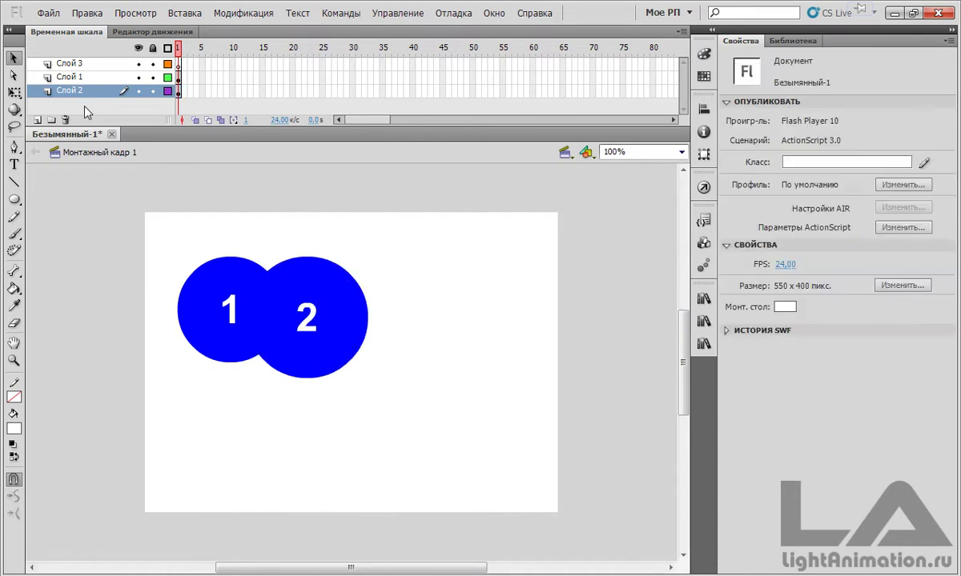
- Create a layer folder above Слой 3 and open the folder's name for editing
{"action": "left_click", "coordinate": [76, 64]}
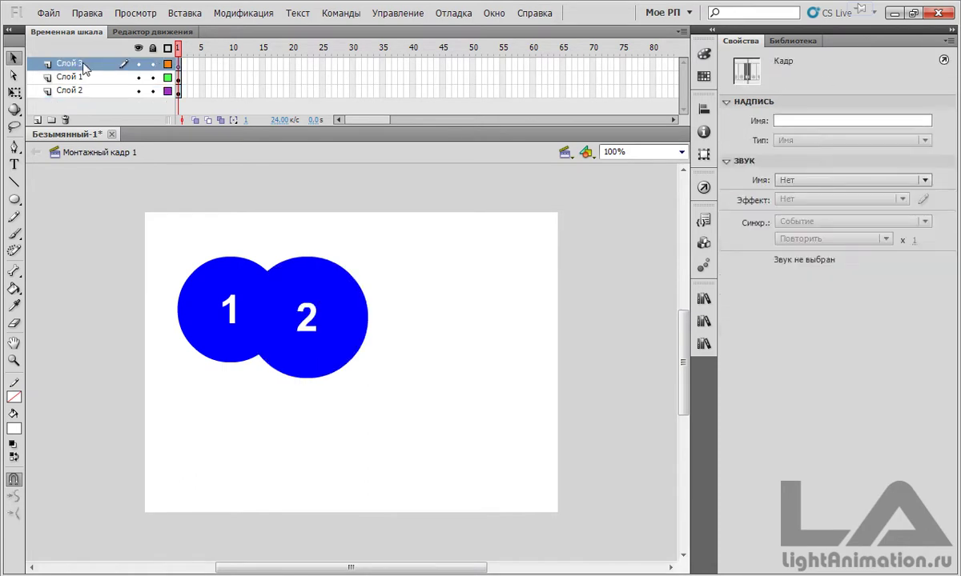
{"action": "left_click", "coordinate": [51, 119]}
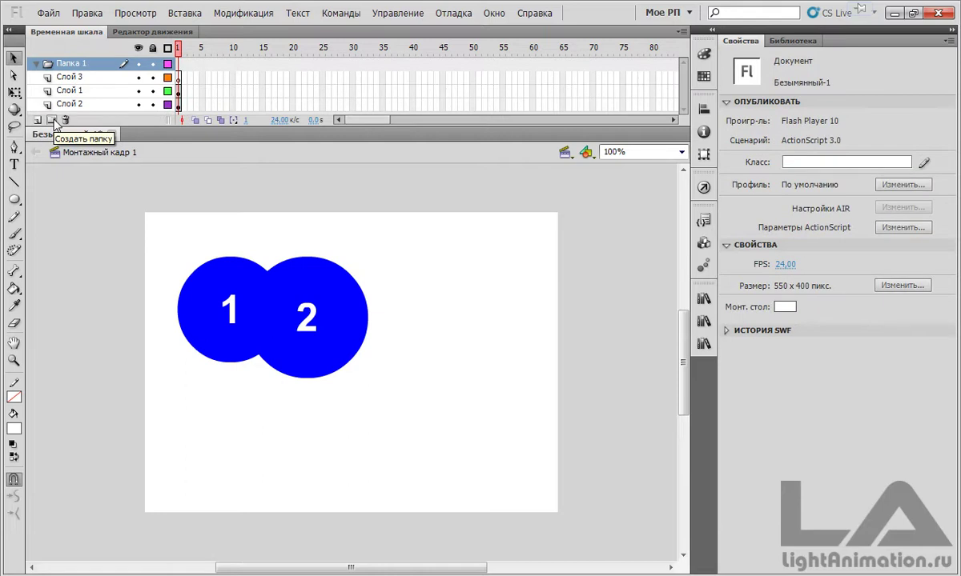
{"action": "left_click", "coordinate": [69, 77]}
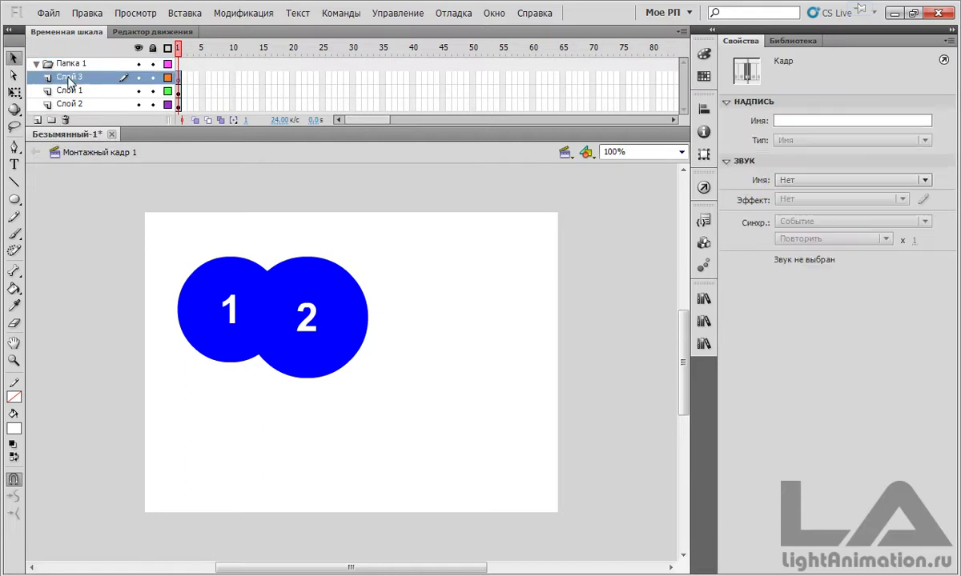
{"action": "double_click", "coordinate": [70, 63]}
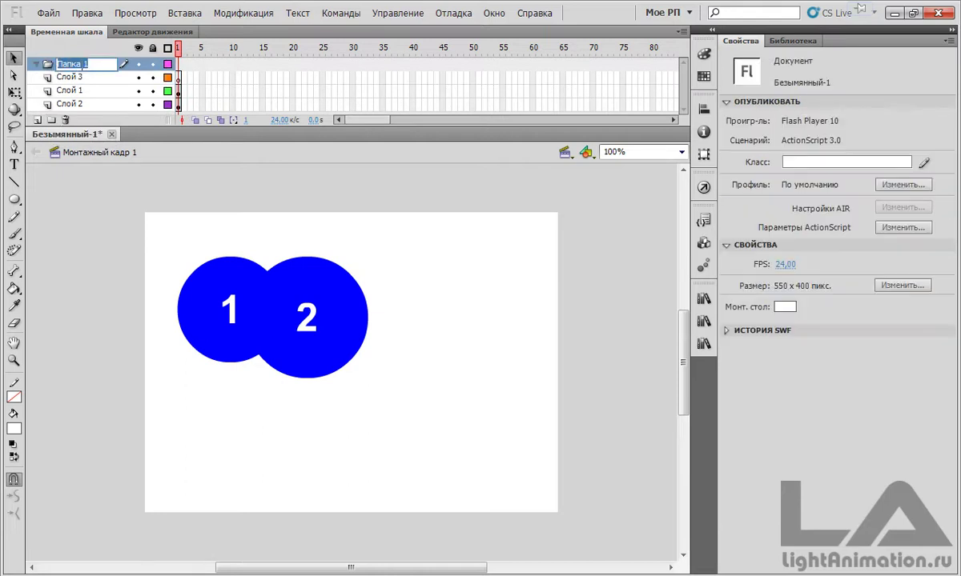
{"action": "left_click", "coordinate": [72, 79]}
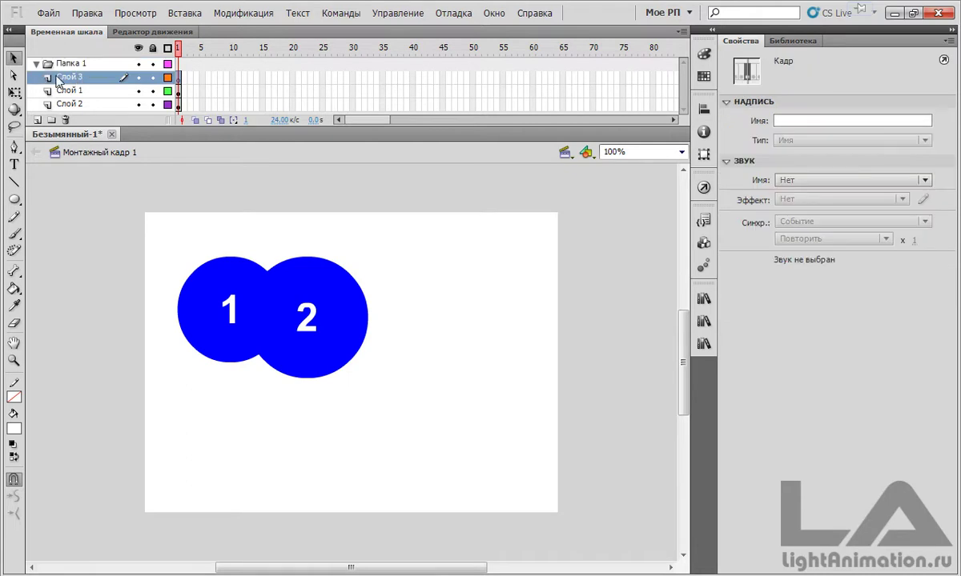
- Put Слой 3 and Слой 1 into the layer folder
{"action": "mouse_move", "coordinate": [58, 79]}
{"action": "left_mouse_down"}
{"action": "mouse_move", "coordinate": [49, 75]}
{"action": "mouse_move", "coordinate": [69, 77]}
{"action": "left_mouse_up"}
{"action": "mouse_move", "coordinate": [60, 94]}
{"action": "left_mouse_down"}
{"action": "mouse_move", "coordinate": [41, 81]}
{"action": "mouse_move", "coordinate": [64, 85]}
{"action": "left_mouse_up"}
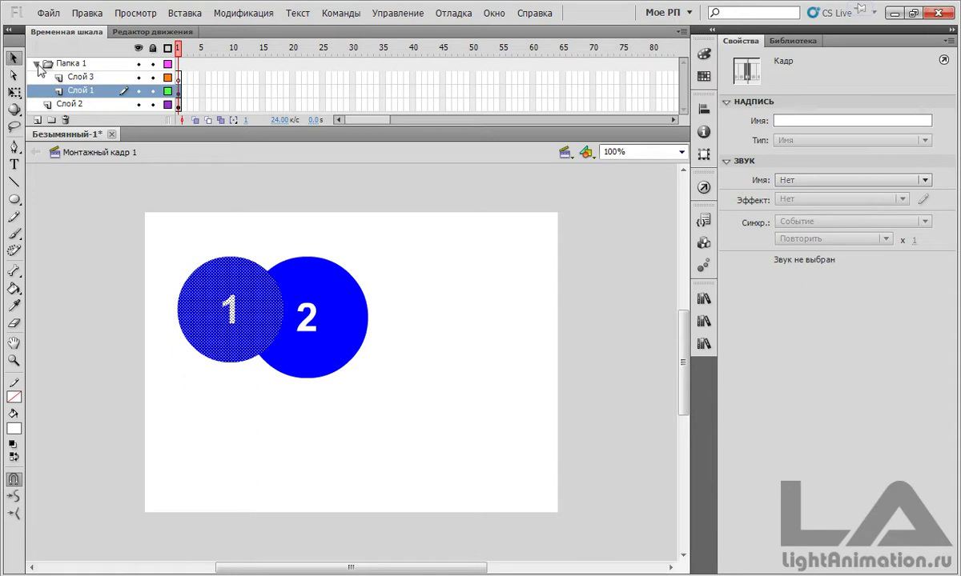
- Collapse and expand the layer folder twice, leaving its layers shown
{"action": "left_click", "coordinate": [36, 64]}
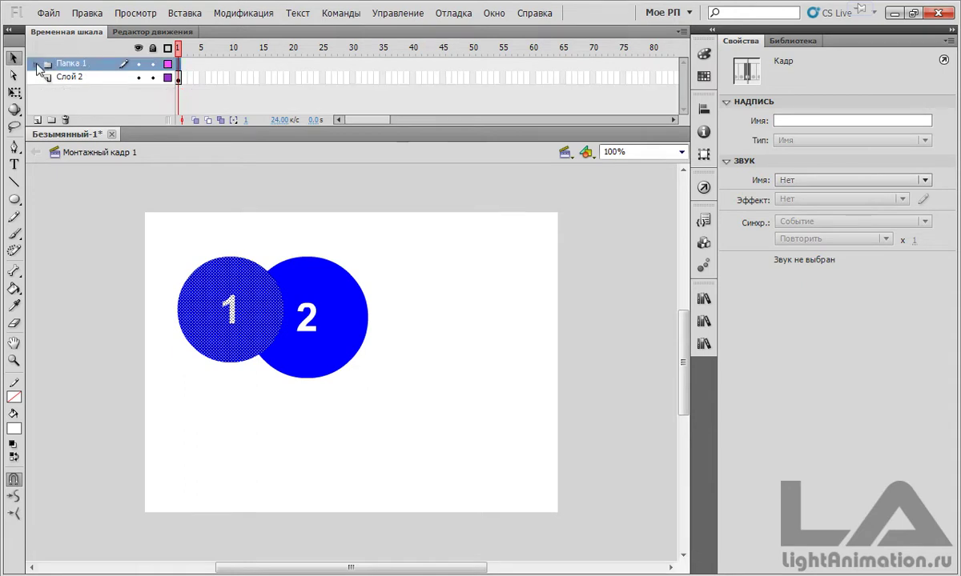
{"action": "left_click", "coordinate": [36, 64]}
{"action": "left_click", "coordinate": [36, 65]}
{"action": "left_click", "coordinate": [36, 64]}
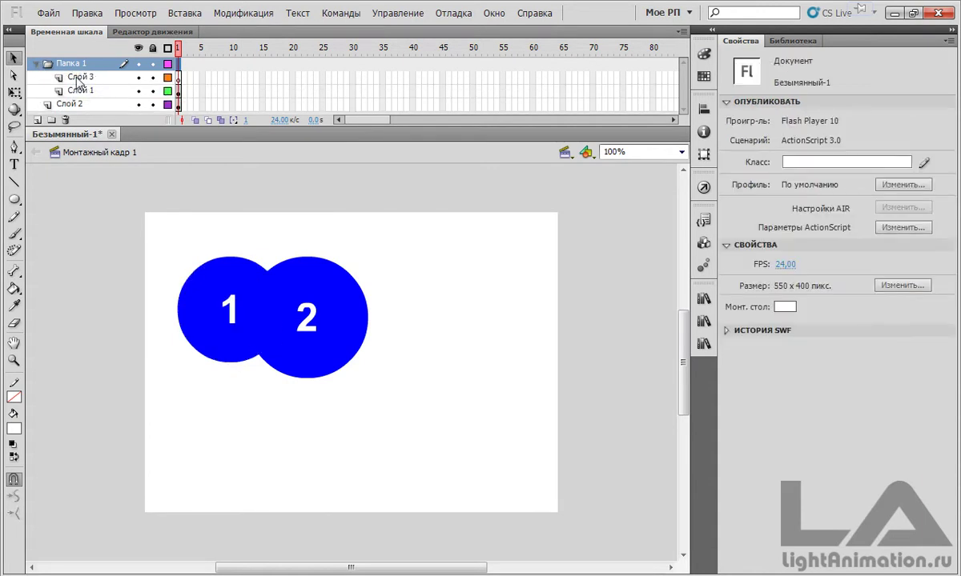
- Take Слой 3 out of the folder, placing it above Слой 2, and delete it
{"action": "left_click", "coordinate": [79, 78]}
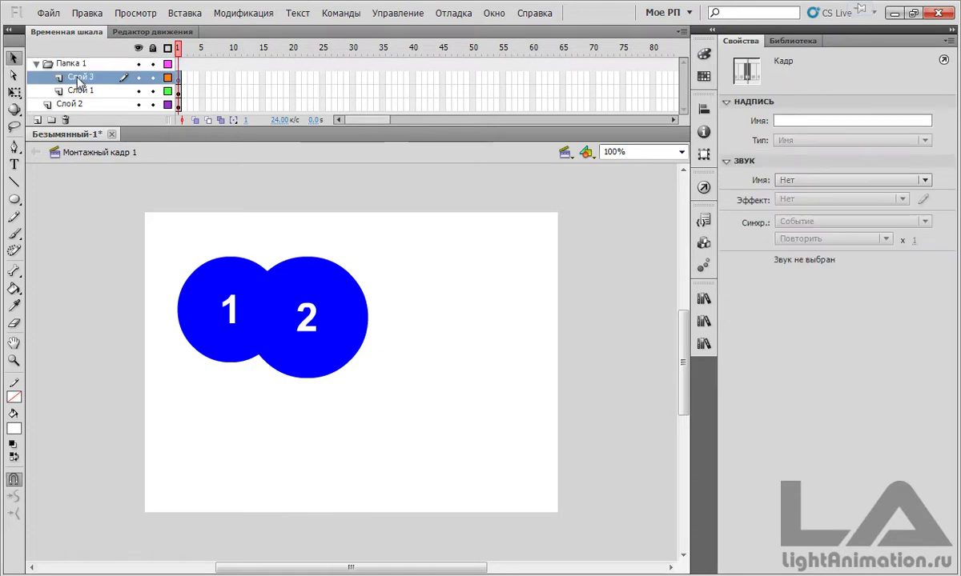
{"action": "left_click_drag", "start_coordinate": [78, 77], "coordinate": [37, 101]}
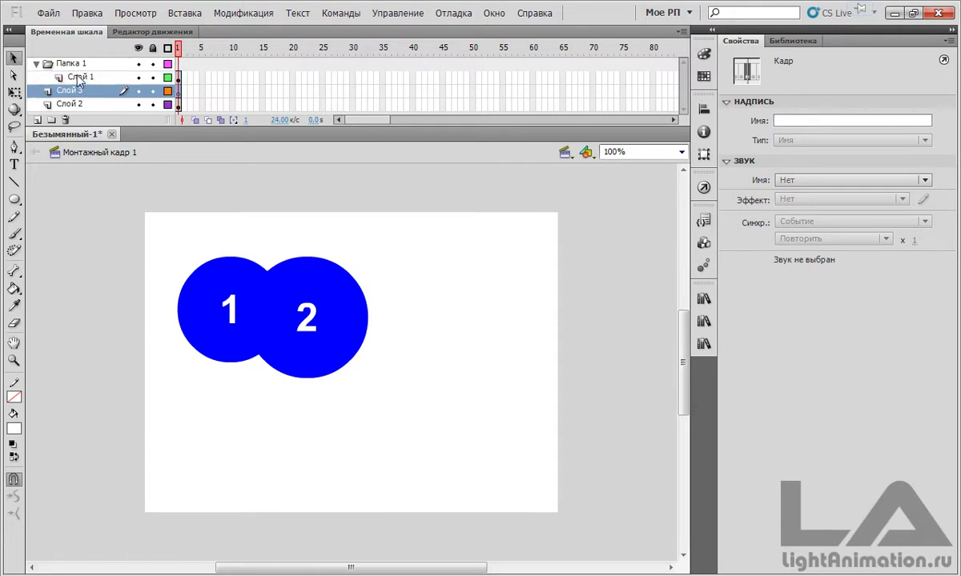
{"action": "left_click", "coordinate": [66, 120]}
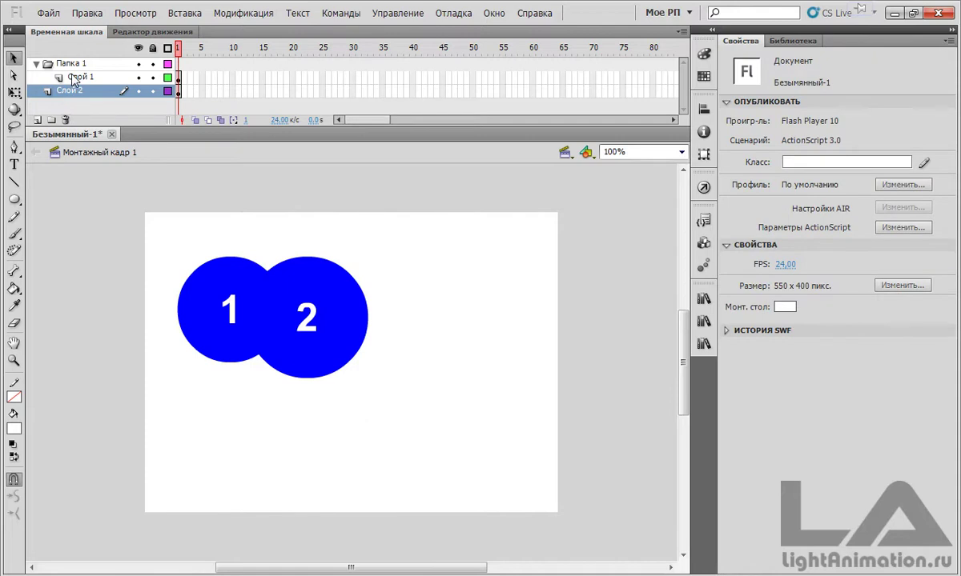
- Hide Слой 1, try to draw on it with the Pencil tool, and decline to show the layer
{"action": "left_click", "coordinate": [72, 76]}
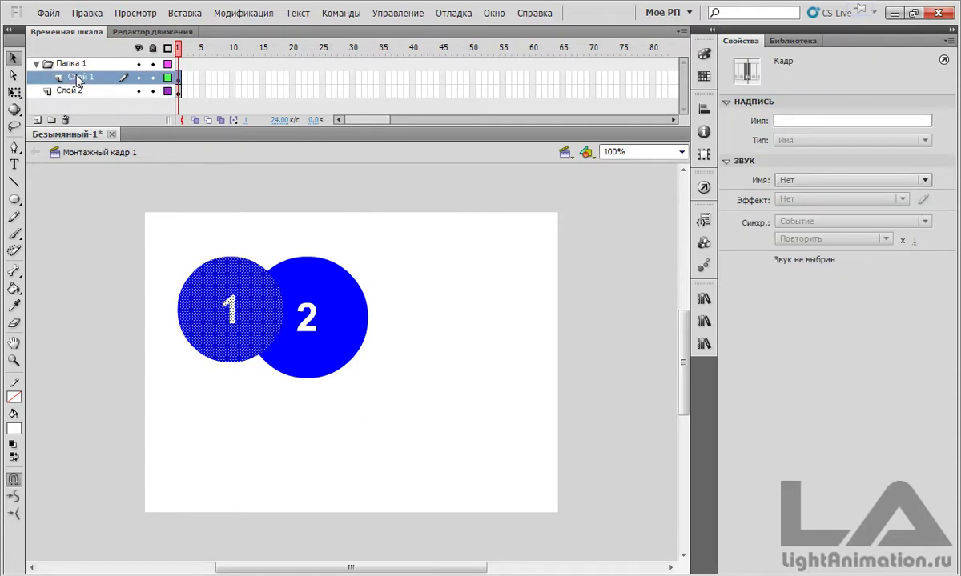
{"action": "left_click", "coordinate": [139, 78]}
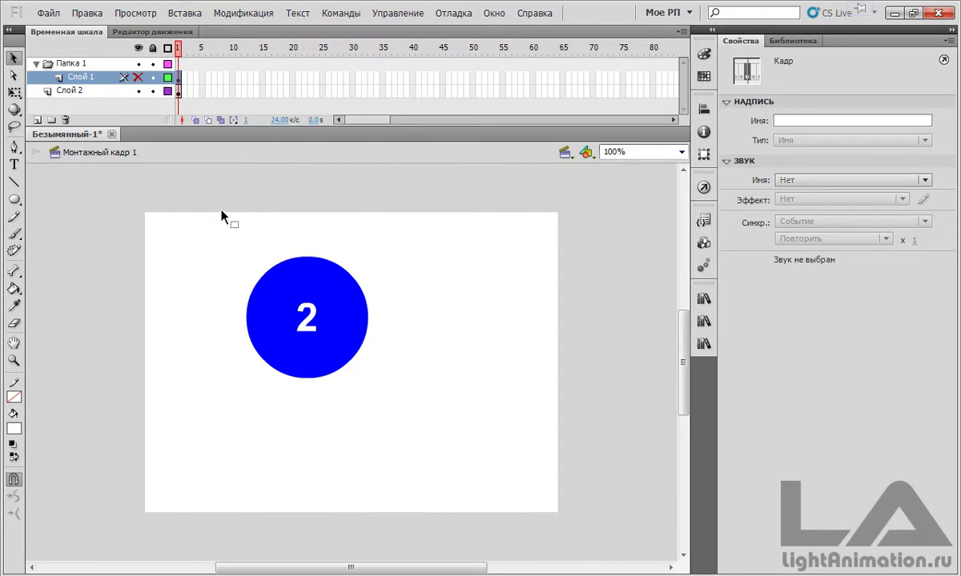
{"action": "left_click", "coordinate": [13, 216]}
{"action": "left_click", "coordinate": [178, 248]}
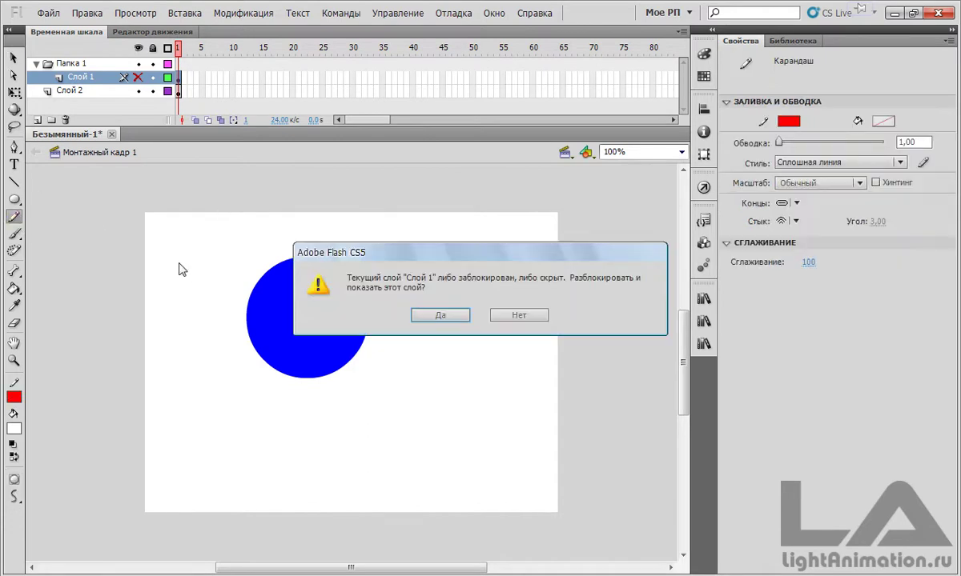
{"action": "left_click", "coordinate": [522, 315]}
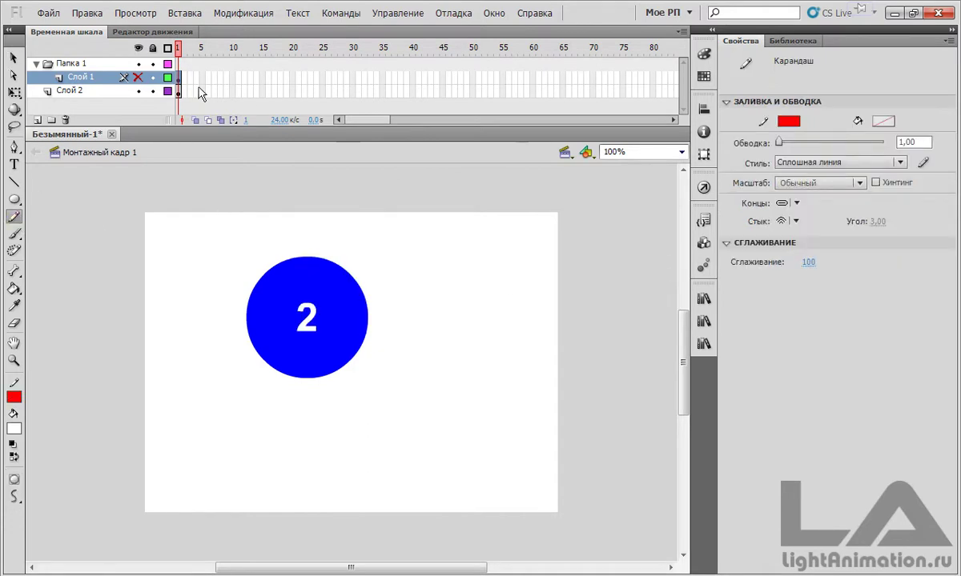
- Hide all layers, show Слой 1 on its own, and restore the visibility of every layer
{"action": "left_click", "coordinate": [139, 49]}
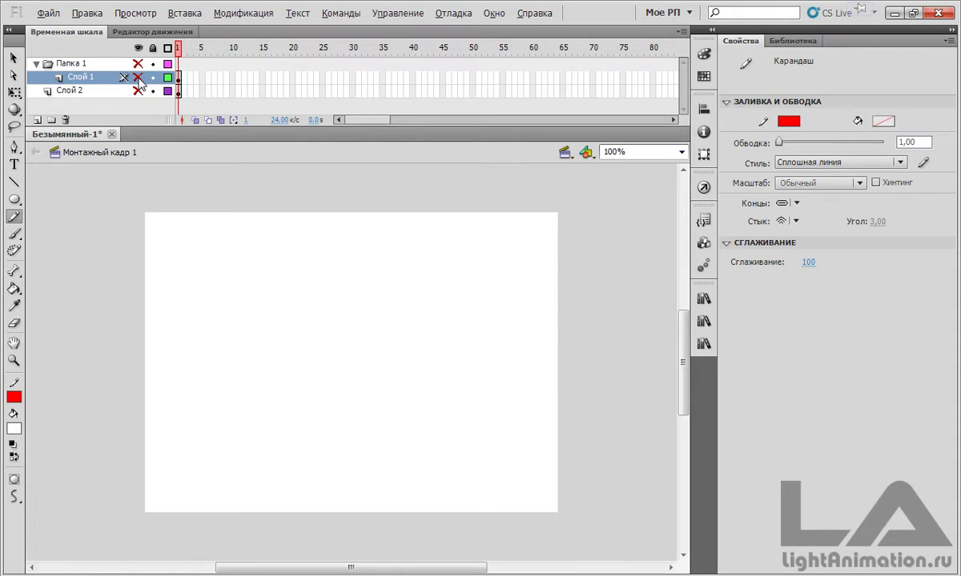
{"action": "left_click", "coordinate": [138, 78]}
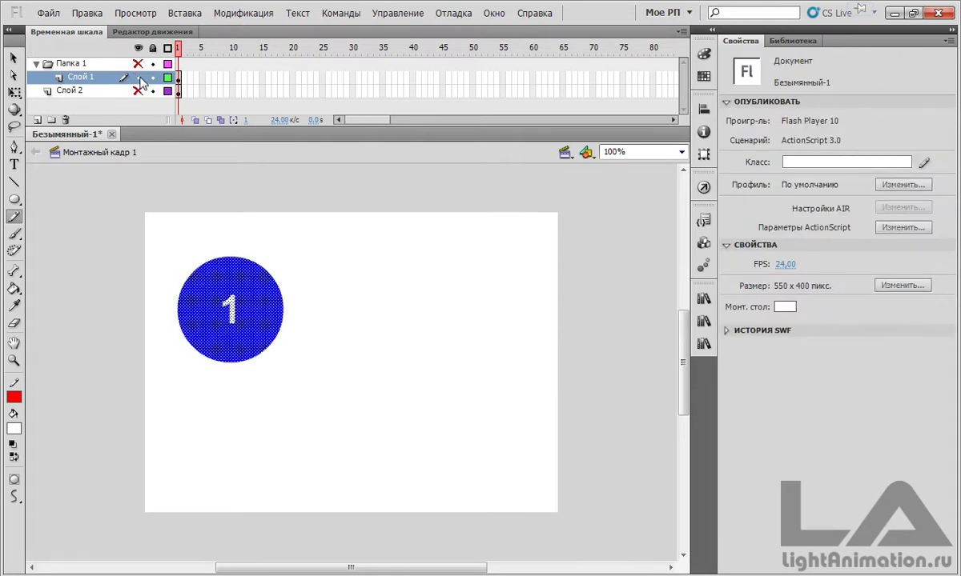
{"action": "left_click", "coordinate": [138, 47]}
{"action": "left_click", "coordinate": [138, 47]}
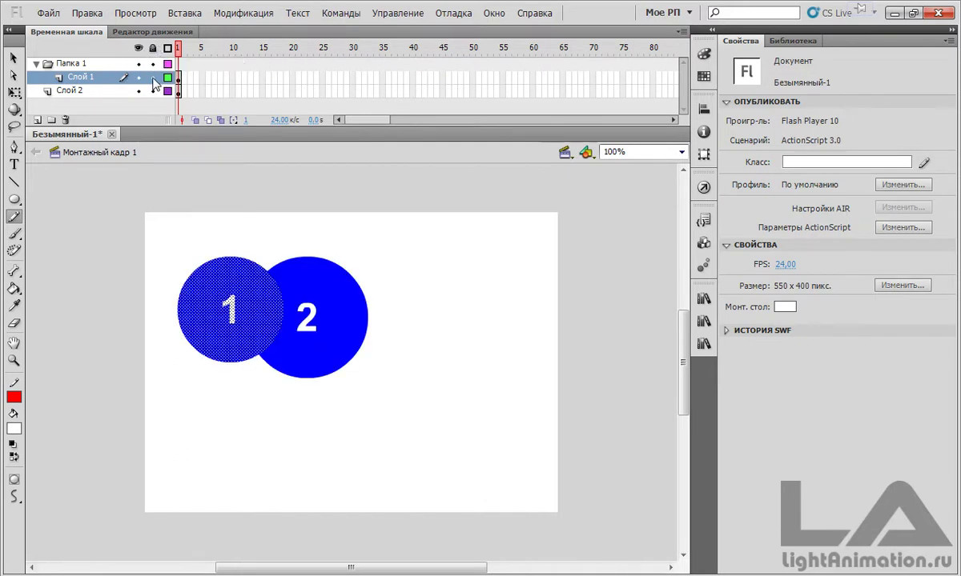
- Lock Слой 1, try to draw on it with the Pencil, decline unlocking, and then clear all layer locks
{"action": "left_click", "coordinate": [153, 79]}
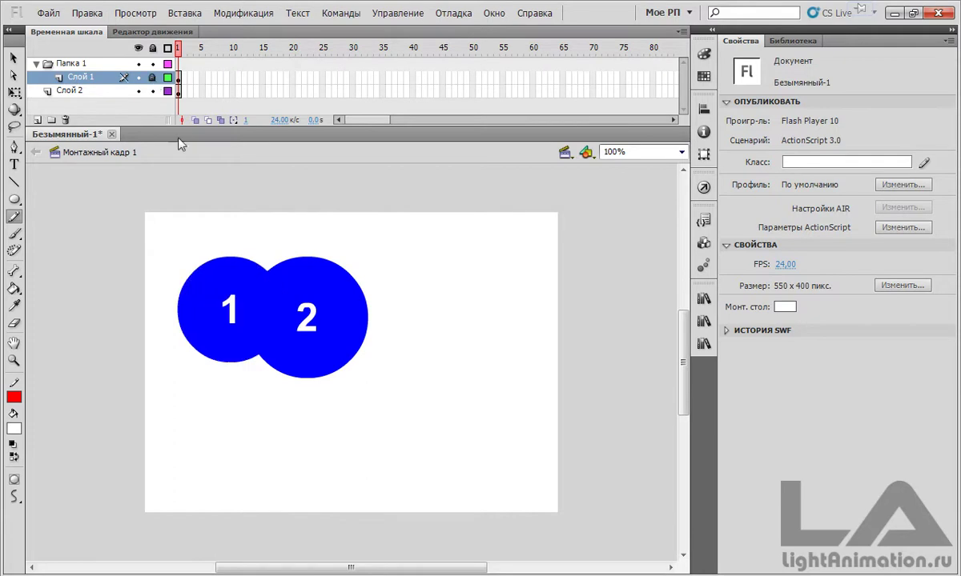
{"action": "left_click", "coordinate": [230, 293]}
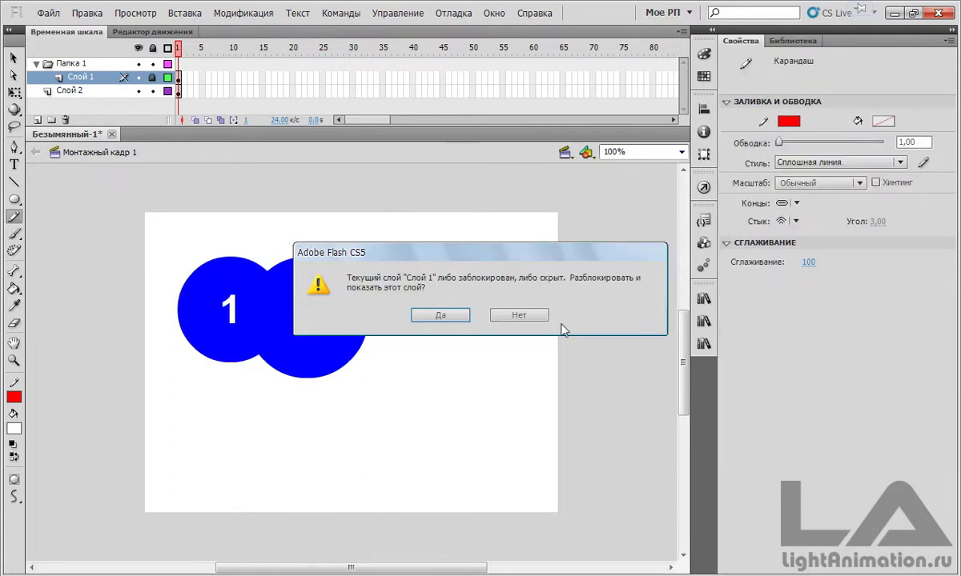
{"action": "left_click", "coordinate": [524, 314]}
{"action": "left_click", "coordinate": [154, 49]}
{"action": "left_click", "coordinate": [154, 49]}
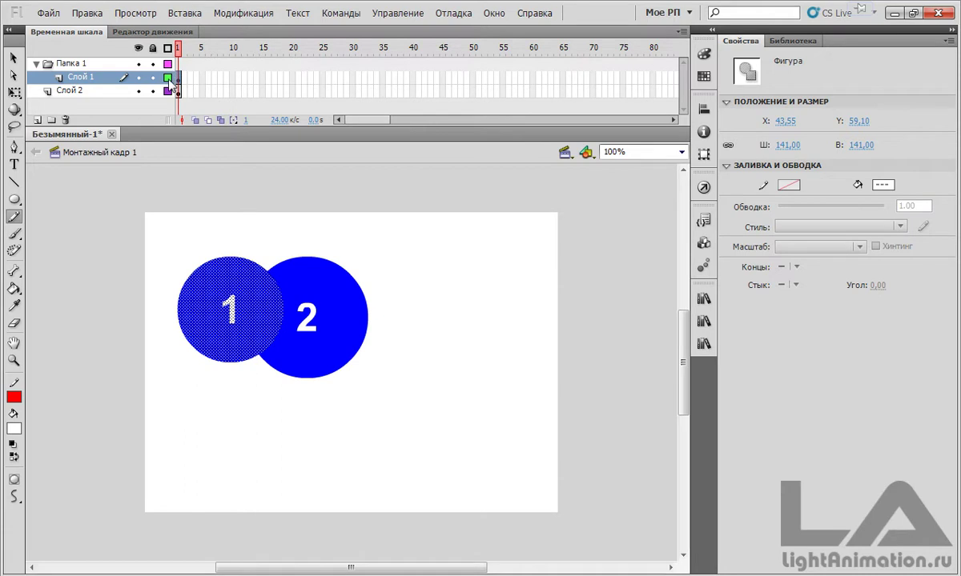
- Display Слой 1 as outlines and restore its normal view, and do the same for all layers at once
{"action": "left_click", "coordinate": [168, 77]}
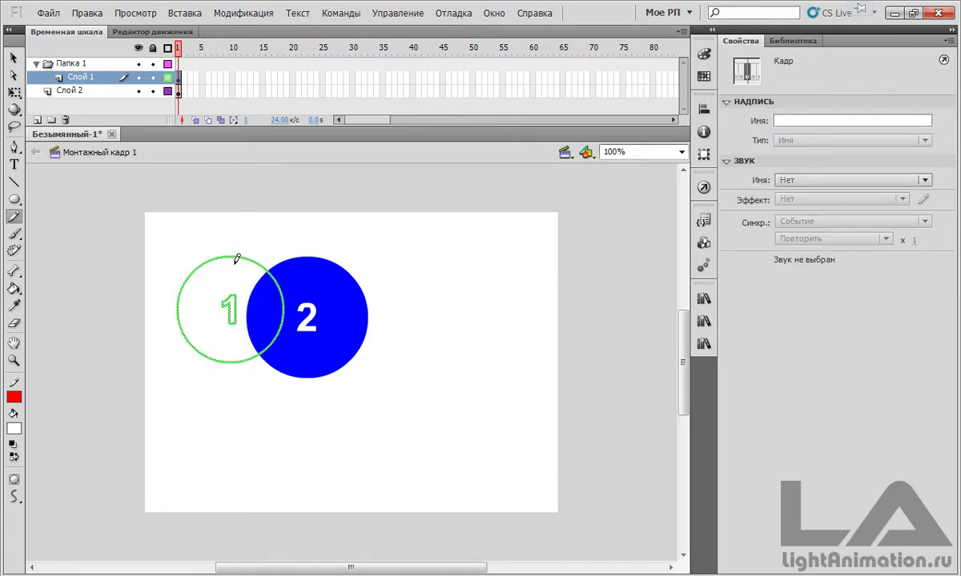
{"action": "left_click", "coordinate": [169, 79]}
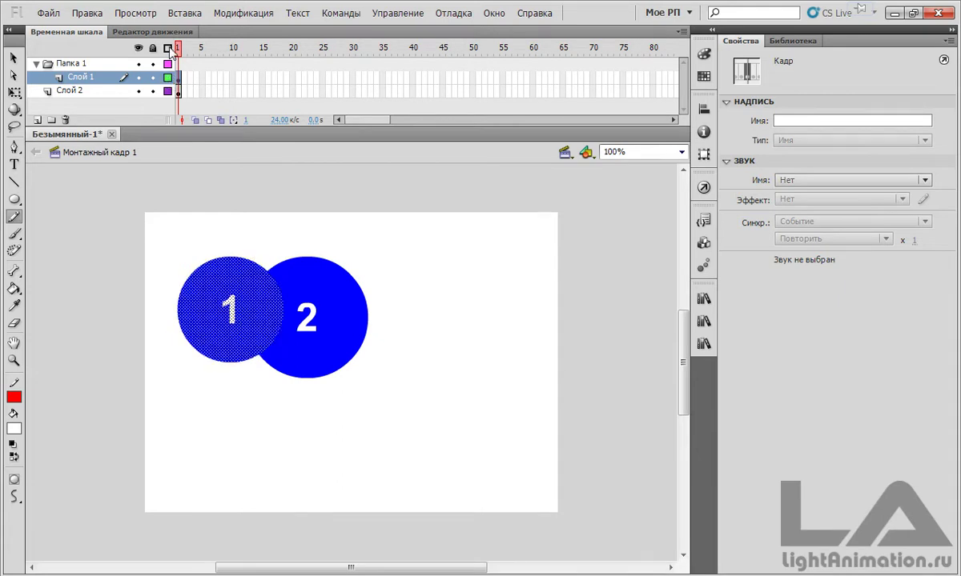
{"action": "left_click", "coordinate": [169, 50]}
{"action": "left_click", "coordinate": [169, 50]}
- Set the document's frame rate to 30 fps and adjust it to 31 fps
{"action": "left_click", "coordinate": [277, 120]}
{"action": "type", "text": "30"}
{"action": "key", "text": "Return"}
{"action": "left_click_drag", "start_coordinate": [282, 124], "coordinate": [278, 125]}
- Create a new ActionScript 3.0 document
{"action": "left_click", "coordinate": [50, 14]}
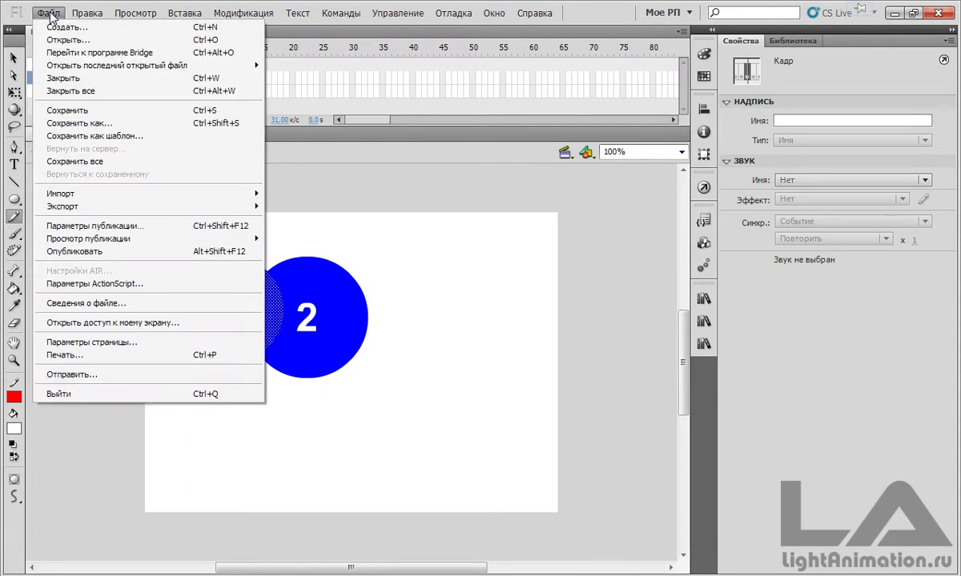
{"action": "left_click", "coordinate": [56, 27]}
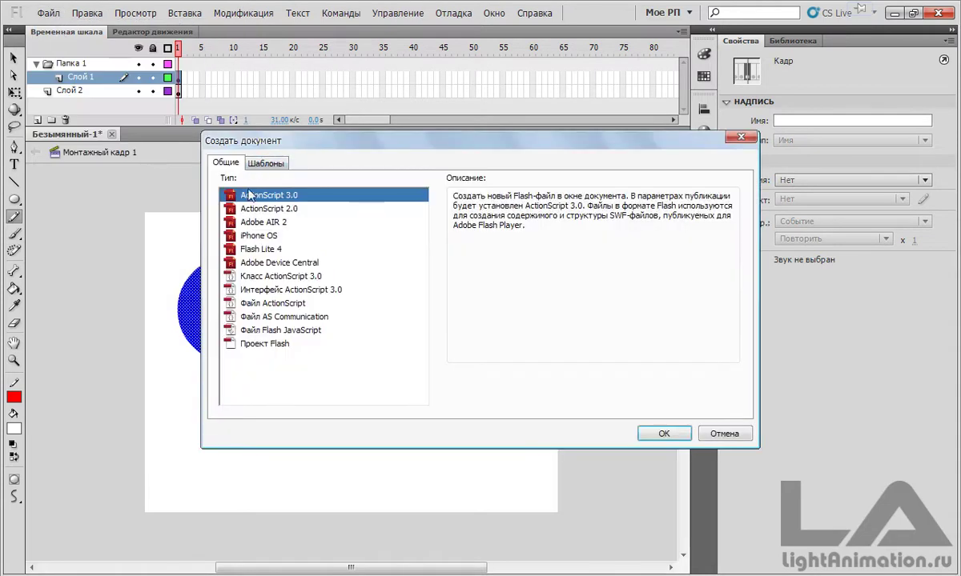
{"action": "double_click", "coordinate": [251, 197]}
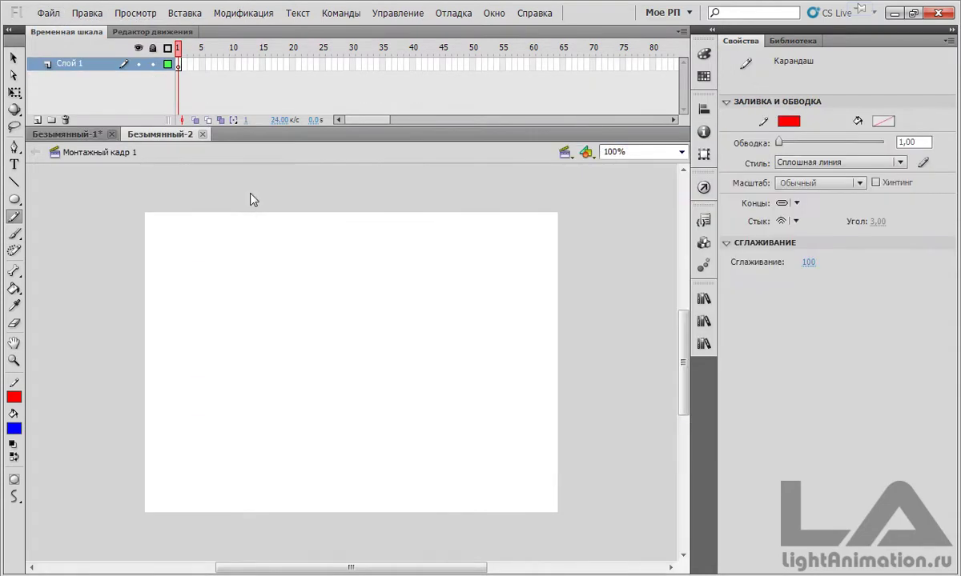
- Draw a red circle without a stroke, about 141 px across, on frame 1 of Слой 1 with the Oval tool
{"action": "key", "text": "o"}
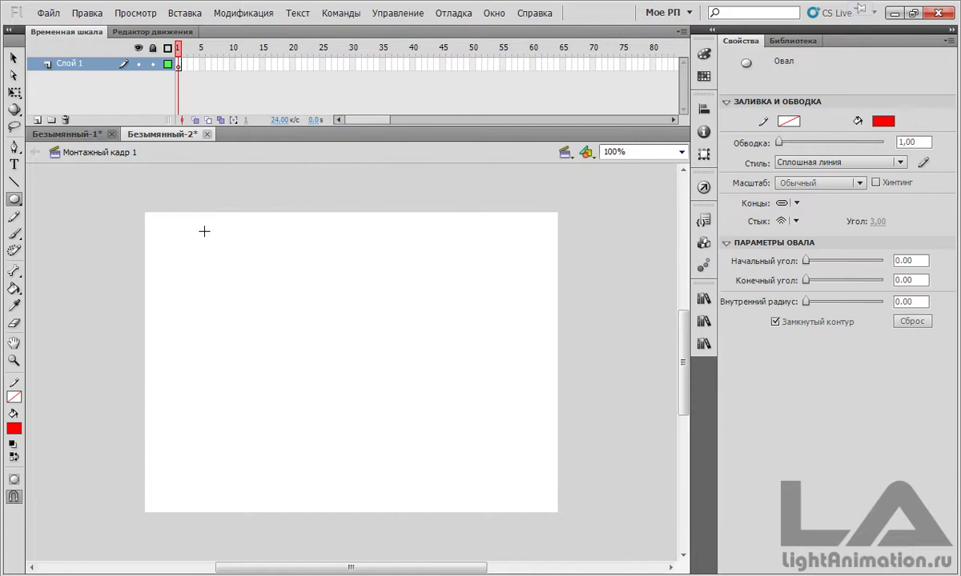
{"action": "left_click", "coordinate": [180, 66]}
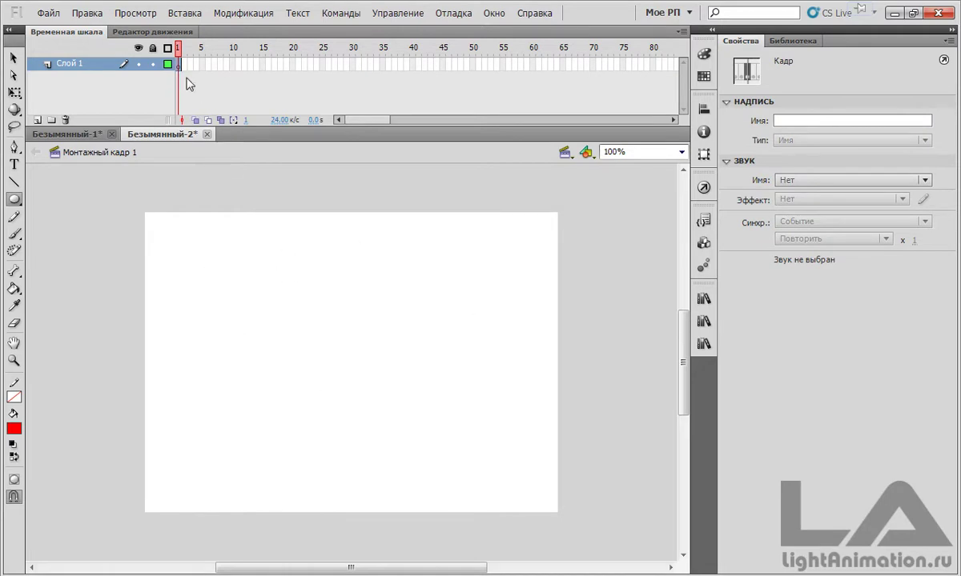
{"action": "left_click_drag", "start_coordinate": [207, 270], "coordinate": [313, 376]}
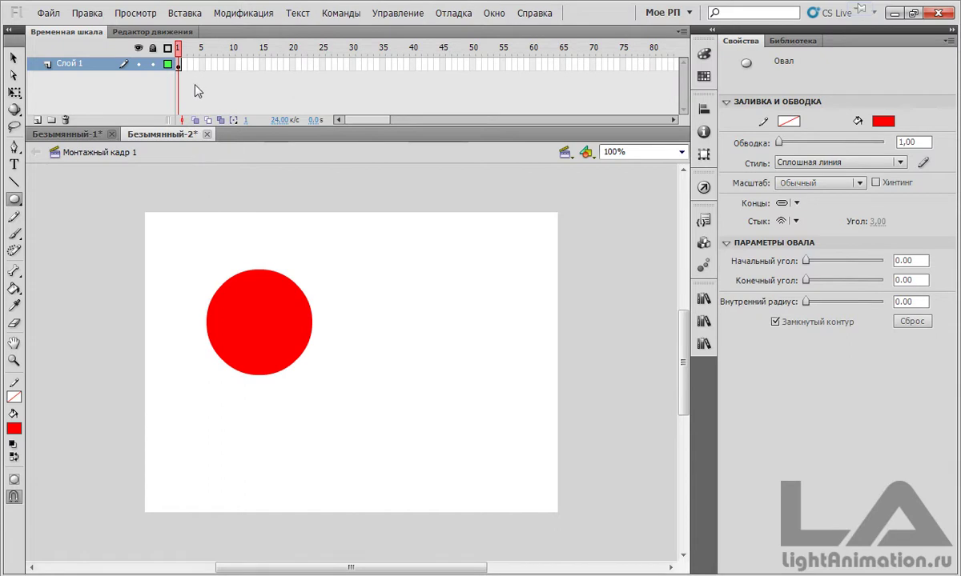
- Extend Слой 1 with regular frames up to frame 24 and check the circle on the frames in between
{"action": "right_click", "coordinate": [317, 64]}
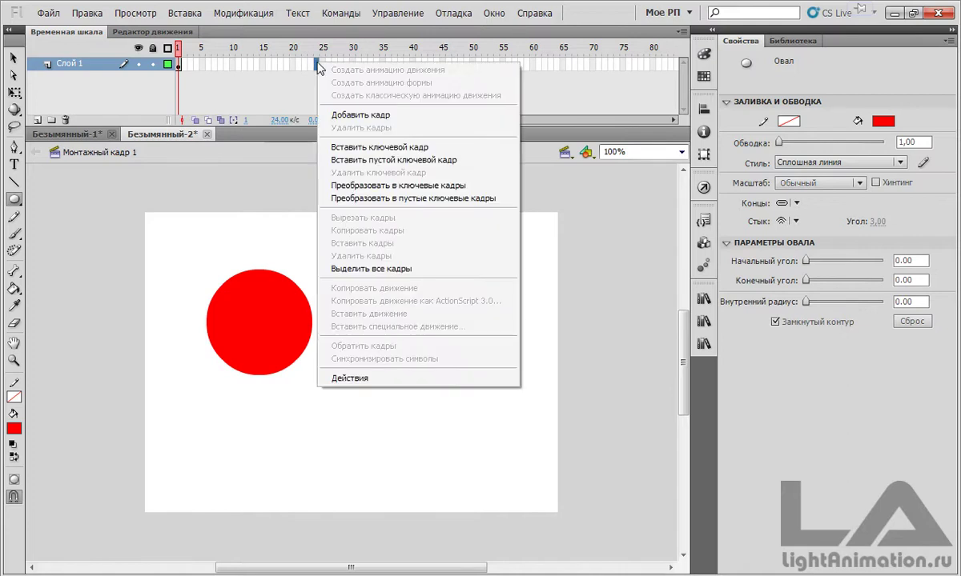
{"action": "left_click", "coordinate": [359, 116]}
{"action": "mouse_move", "coordinate": [313, 49]}
{"action": "left_mouse_down"}
{"action": "mouse_move", "coordinate": [208, 49]}
{"action": "mouse_move", "coordinate": [315, 54]}
{"action": "left_mouse_up"}
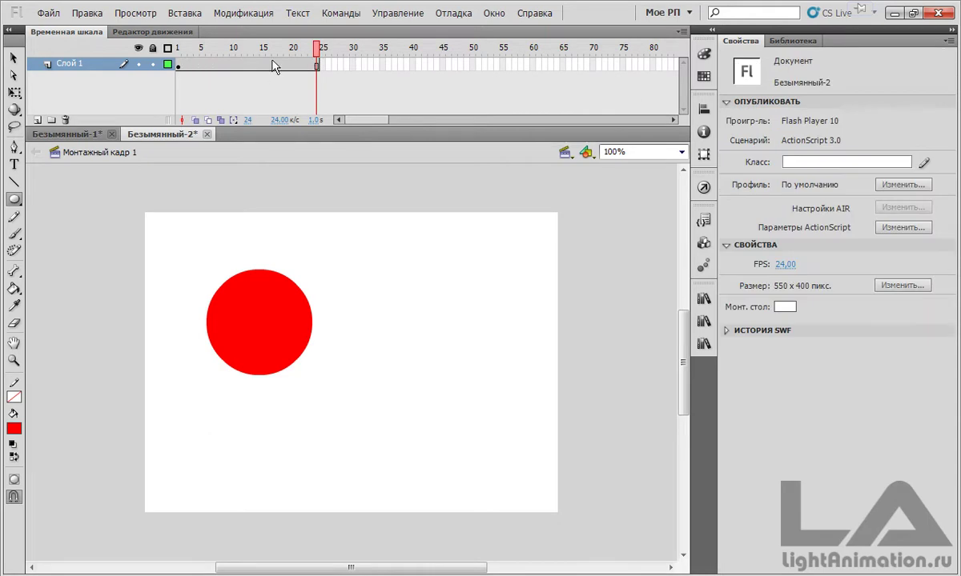
{"action": "left_click", "coordinate": [231, 64]}
{"action": "left_click", "coordinate": [207, 64]}
{"action": "left_click", "coordinate": [290, 65]}
{"action": "left_click_drag", "start_coordinate": [265, 68], "coordinate": [225, 67]}
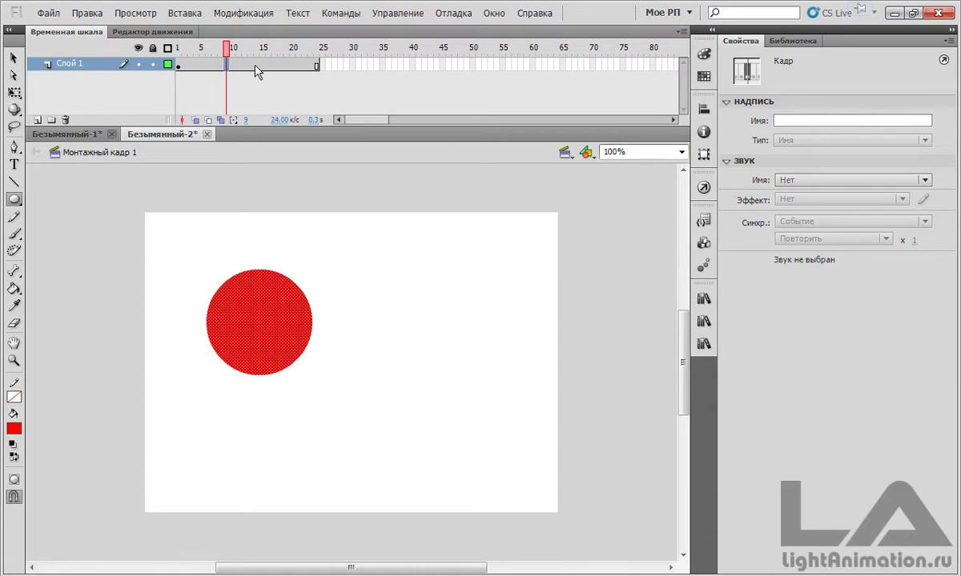
- Insert a keyframe at frame 25 of Слой 1, delete its circle, and remove that frame
{"action": "right_click", "coordinate": [324, 62]}
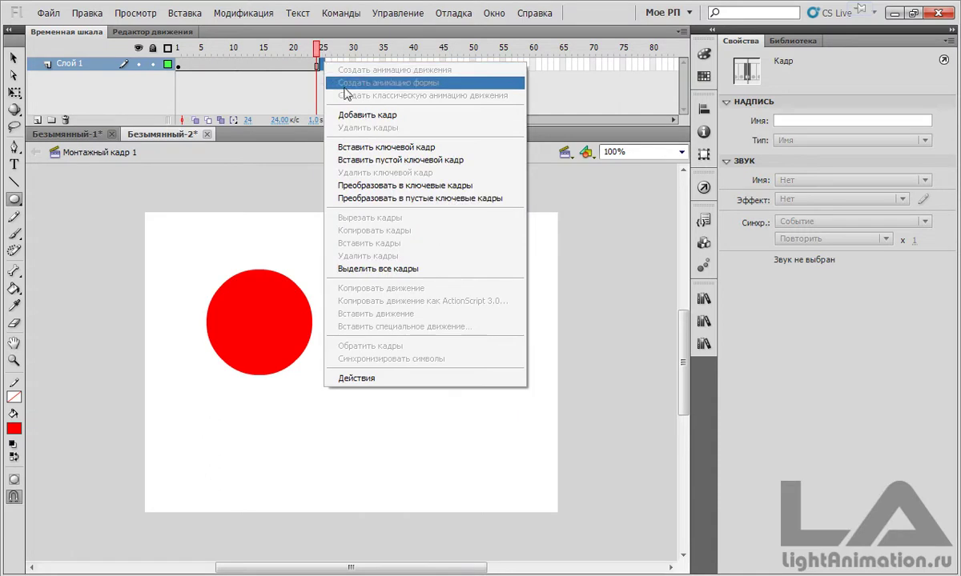
{"action": "left_click", "coordinate": [381, 147]}
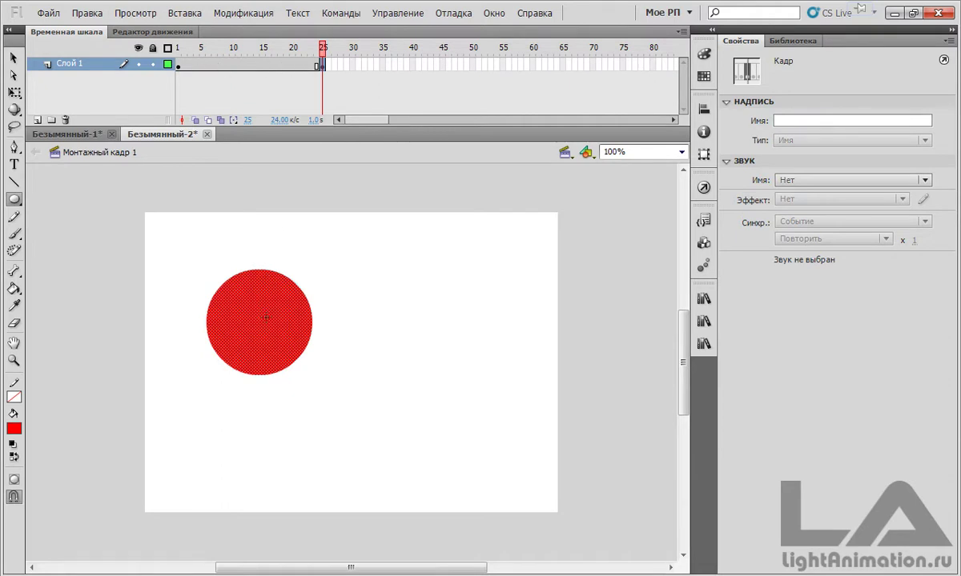
{"action": "key", "text": "Delete"}
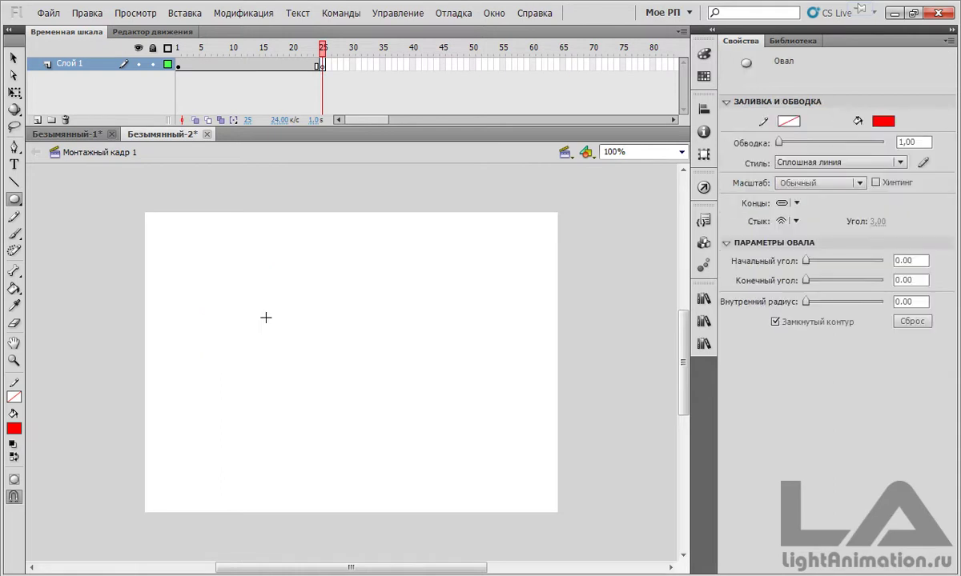
{"action": "right_click", "coordinate": [320, 66]}
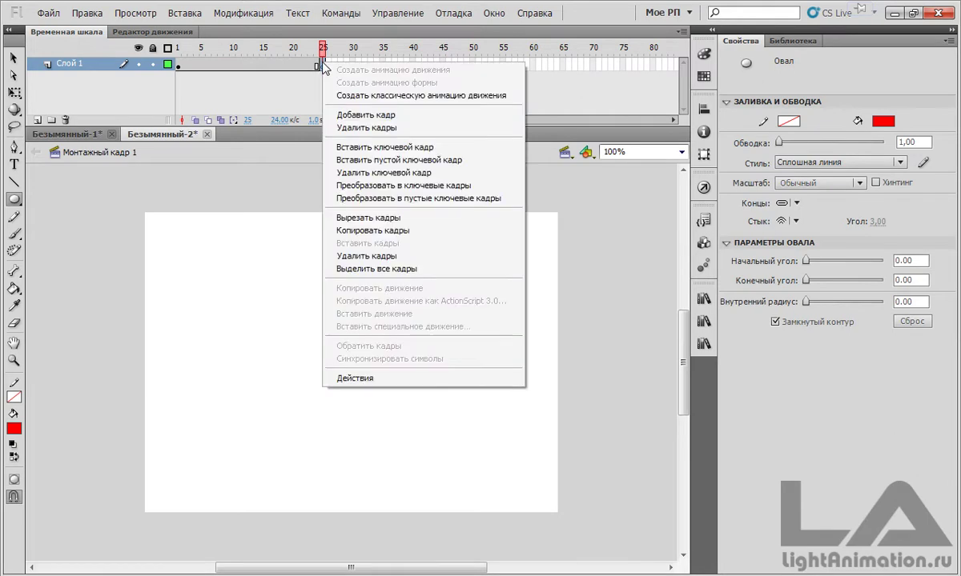
{"action": "left_click", "coordinate": [357, 129]}
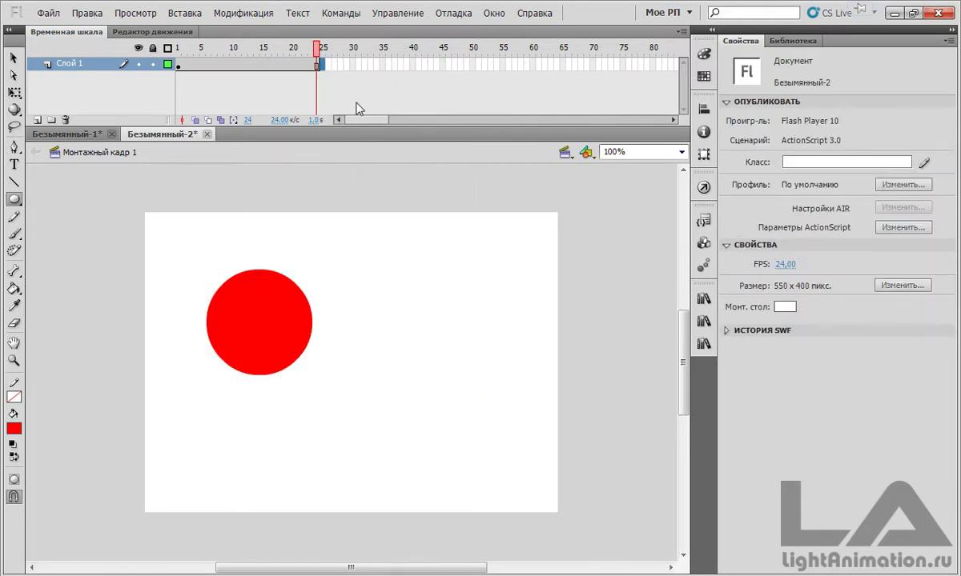
- Insert a blank keyframe at frame 25 of Слой 1 and extend the empty span to frame 36
{"action": "right_click", "coordinate": [324, 67]}
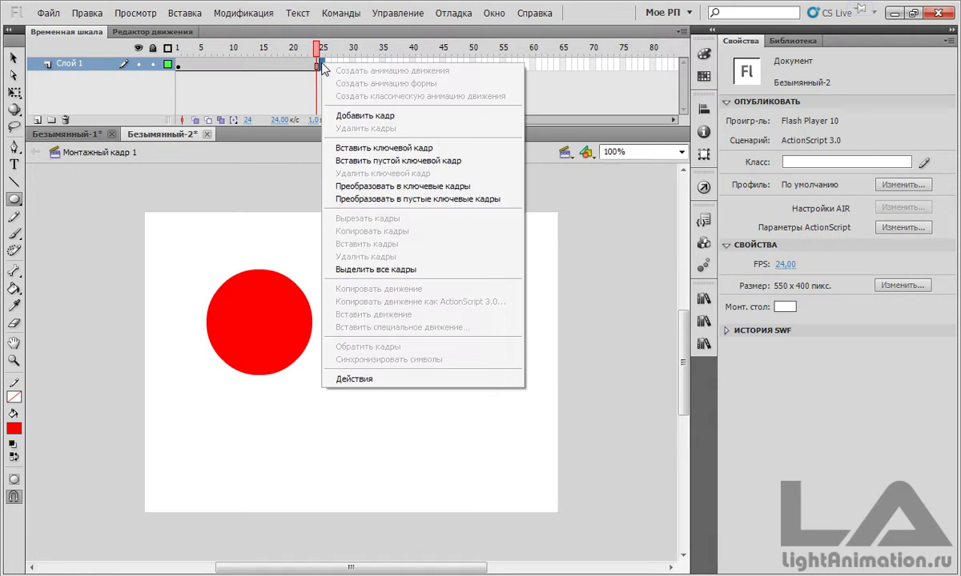
{"action": "left_click", "coordinate": [387, 161]}
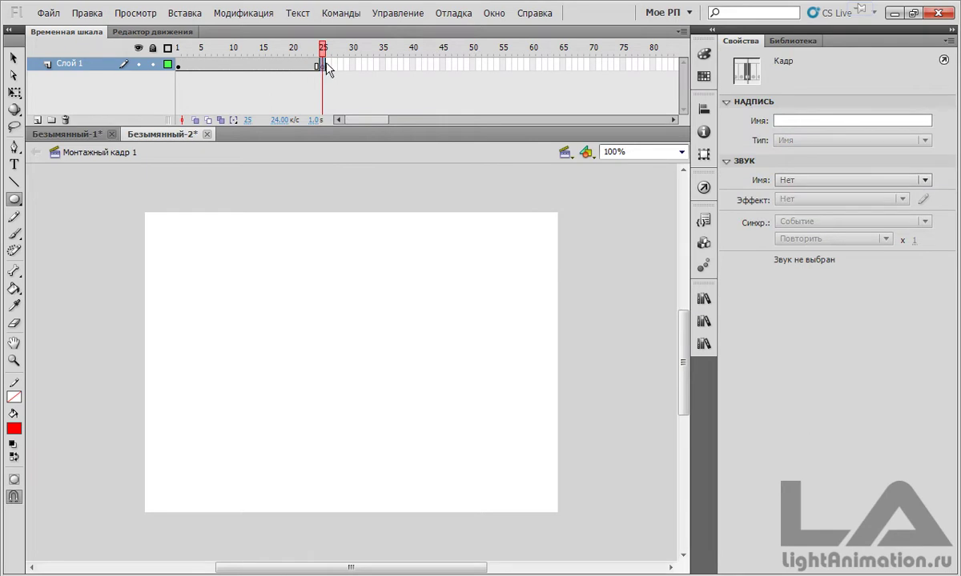
{"action": "right_click", "coordinate": [388, 64]}
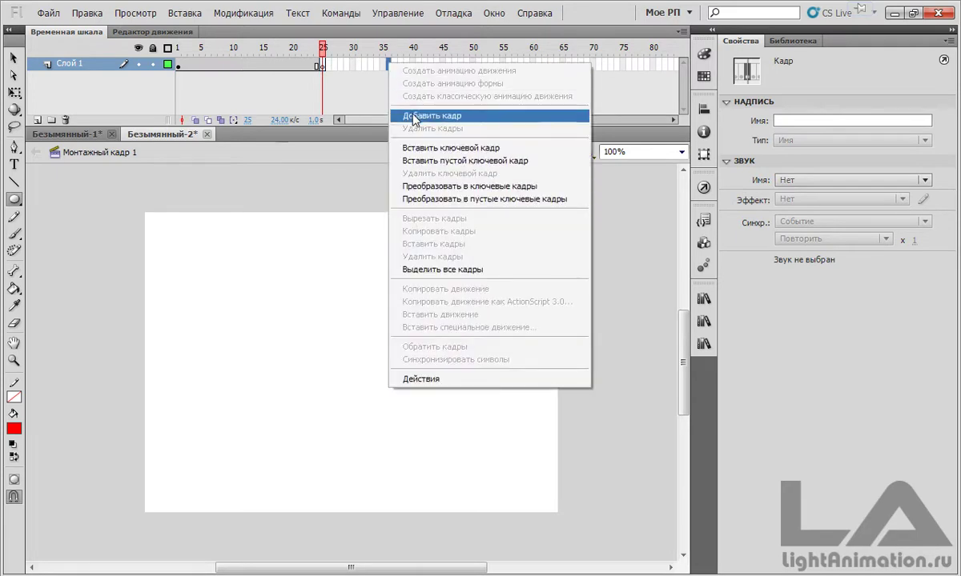
{"action": "left_click", "coordinate": [414, 119]}
{"action": "left_click", "coordinate": [364, 46]}
{"action": "left_click_drag", "start_coordinate": [365, 46], "coordinate": [390, 53]}
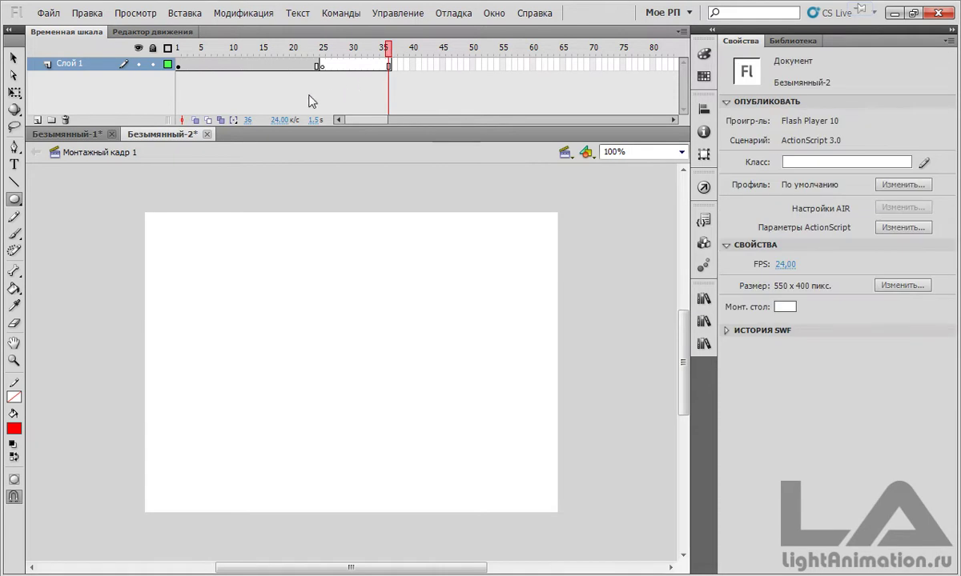
- Copy the keyframe at frame 1, paste it at frame 37, and remove the pasted frame
{"action": "right_click", "coordinate": [179, 66]}
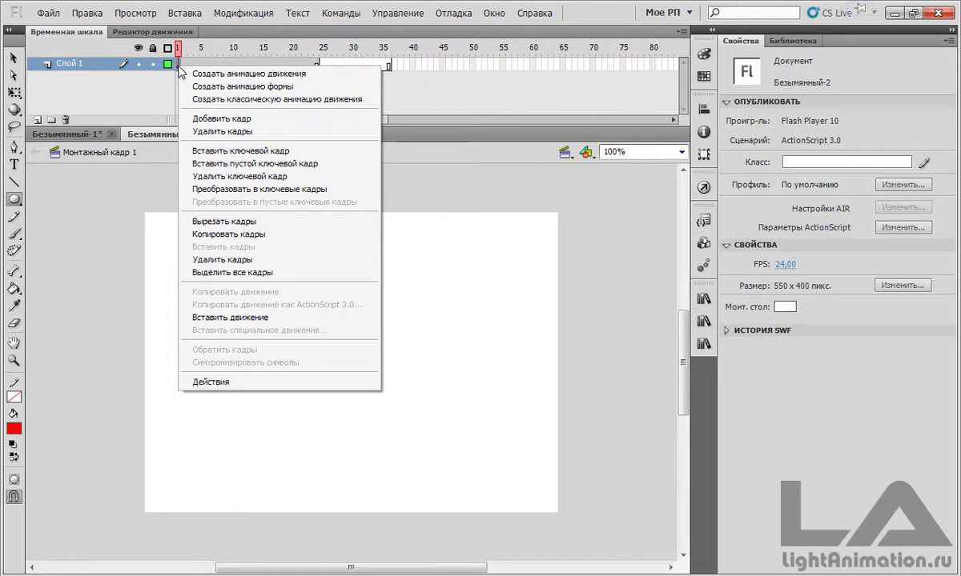
{"action": "left_click", "coordinate": [226, 233]}
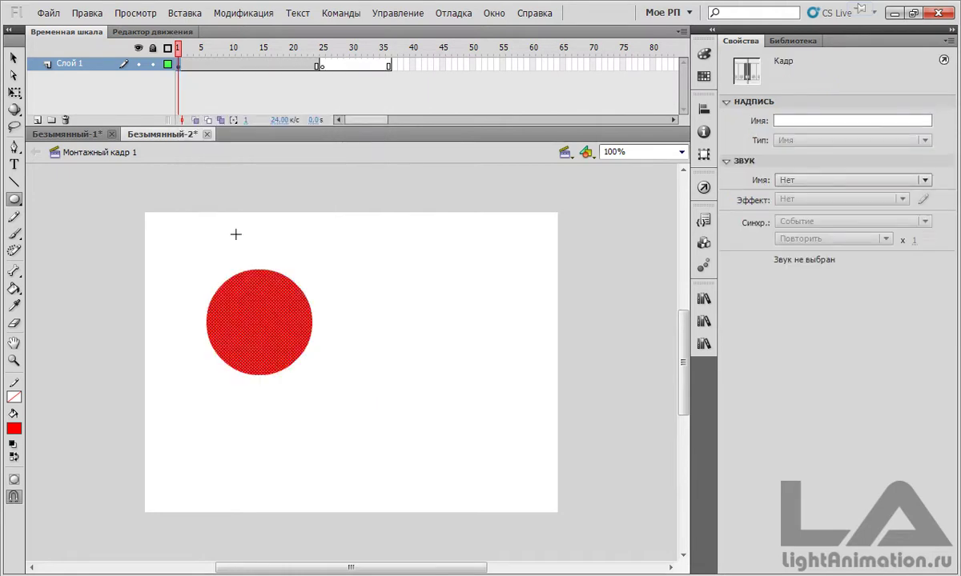
{"action": "left_click", "coordinate": [392, 69]}
{"action": "right_click", "coordinate": [392, 70]}
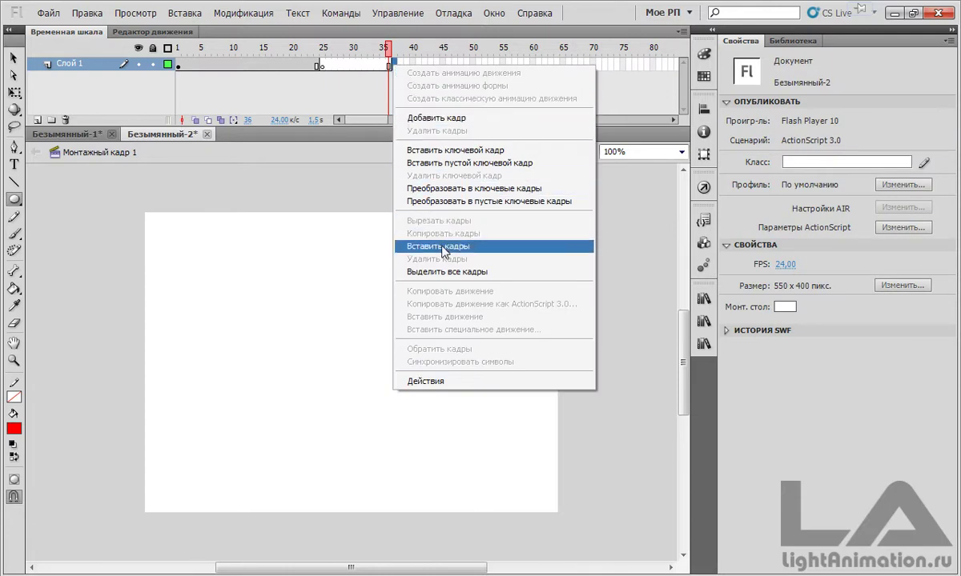
{"action": "left_click", "coordinate": [442, 250]}
{"action": "left_click", "coordinate": [396, 48]}
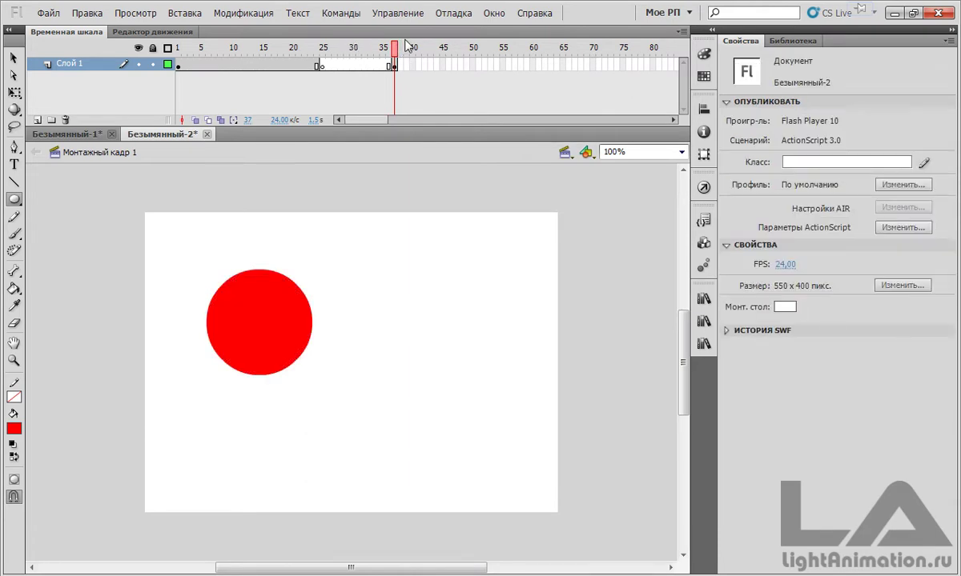
{"action": "right_click", "coordinate": [396, 69]}
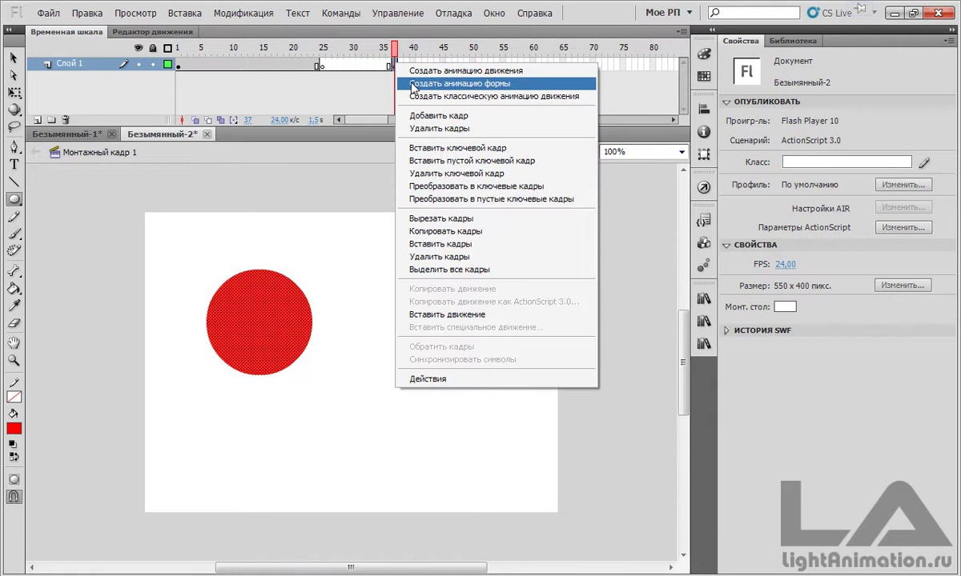
{"action": "left_click", "coordinate": [410, 127]}
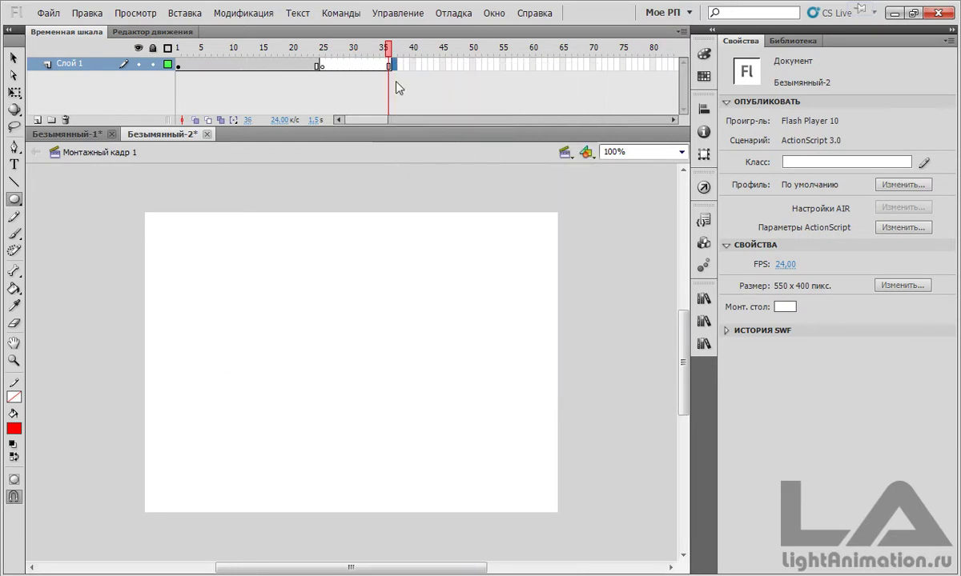
- Copy frames 1 to 36 of Слой 1, paste them starting at frame 37, and check the transition there
{"action": "left_click", "coordinate": [178, 64]}
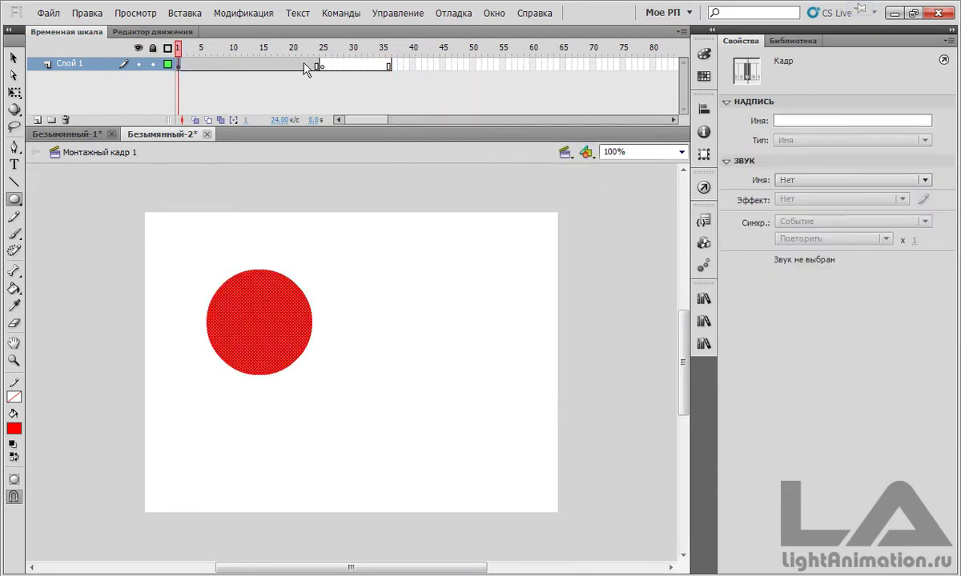
{"action": "left_click", "coordinate": [390, 66]}
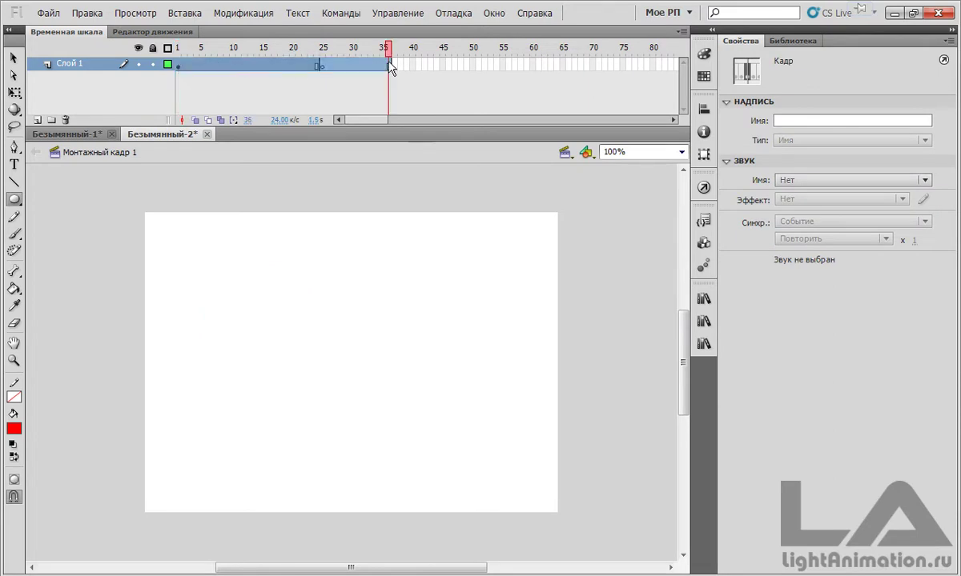
{"action": "right_click", "coordinate": [249, 70]}
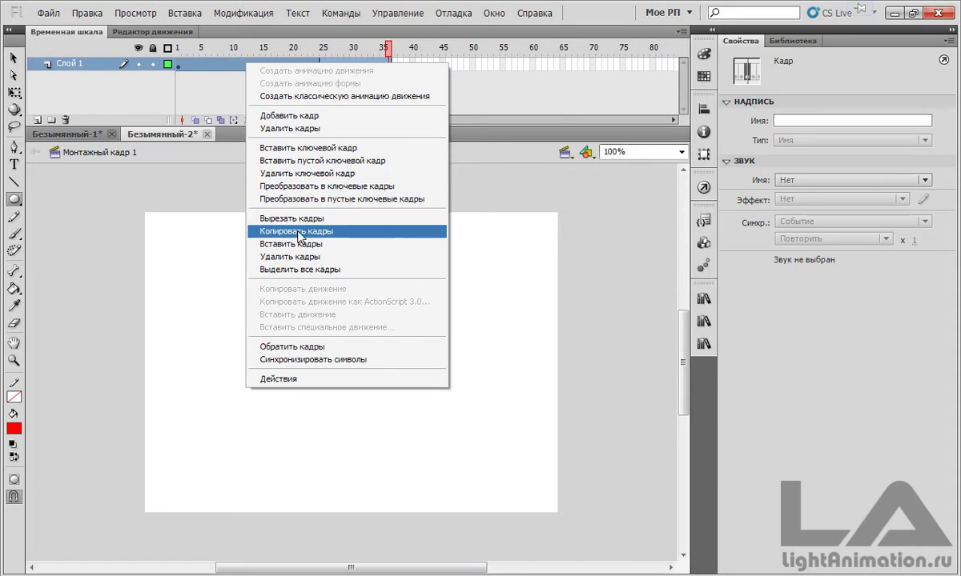
{"action": "left_click", "coordinate": [285, 231]}
{"action": "left_click", "coordinate": [393, 66]}
{"action": "right_click", "coordinate": [394, 64]}
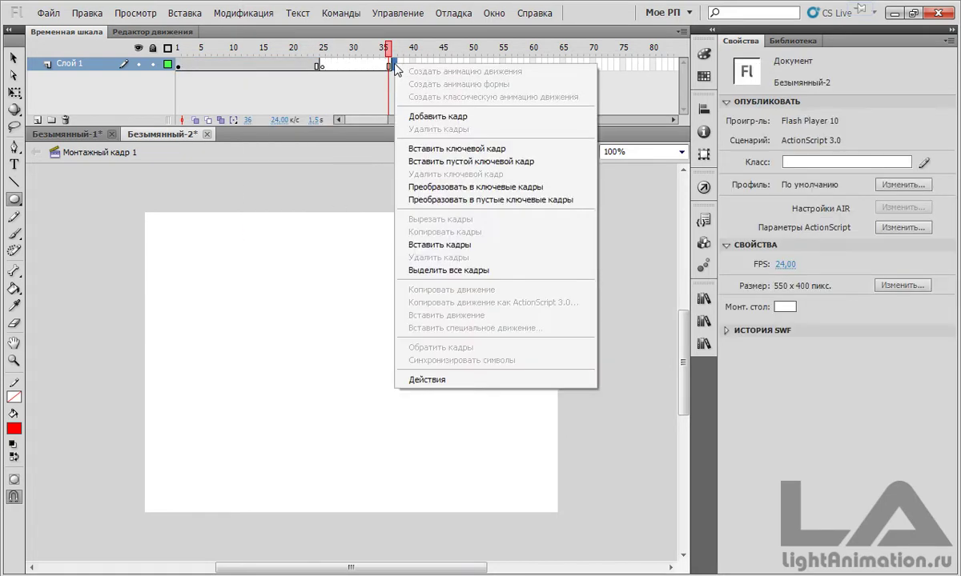
{"action": "left_click", "coordinate": [438, 244]}
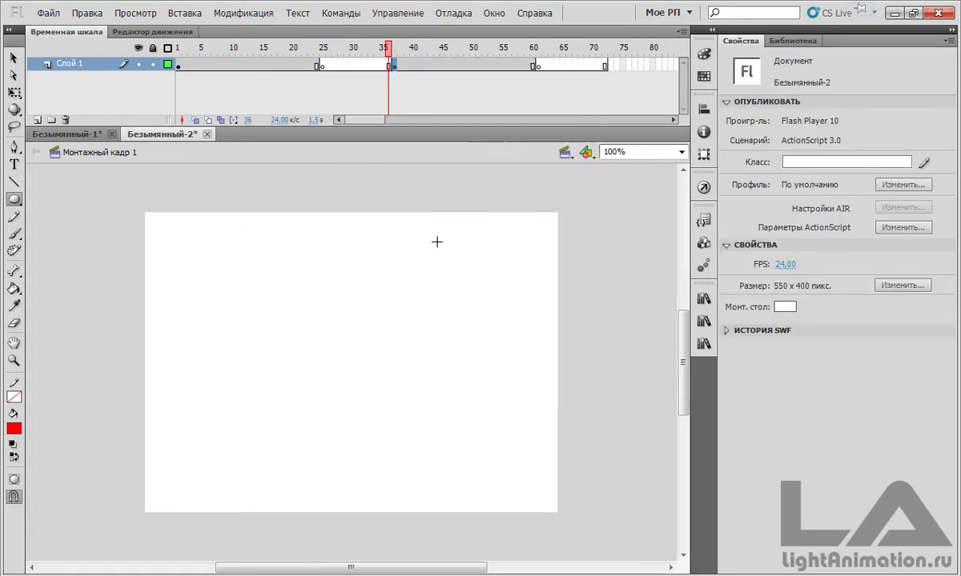
{"action": "left_click", "coordinate": [392, 47]}
{"action": "mouse_move", "coordinate": [394, 53]}
{"action": "left_mouse_down"}
{"action": "mouse_move", "coordinate": [518, 48]}
{"action": "mouse_move", "coordinate": [224, 48]}
{"action": "mouse_move", "coordinate": [388, 50]}
{"action": "left_mouse_up"}
- Change the fill of the circle in the keyframe at frame 37 to blue
{"action": "left_click", "coordinate": [394, 66]}
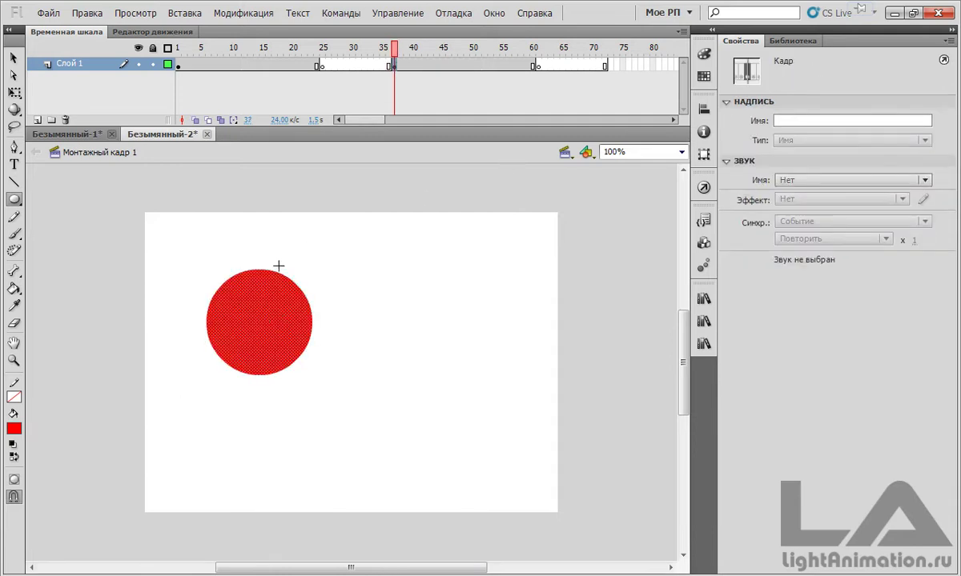
{"action": "left_click", "coordinate": [14, 58]}
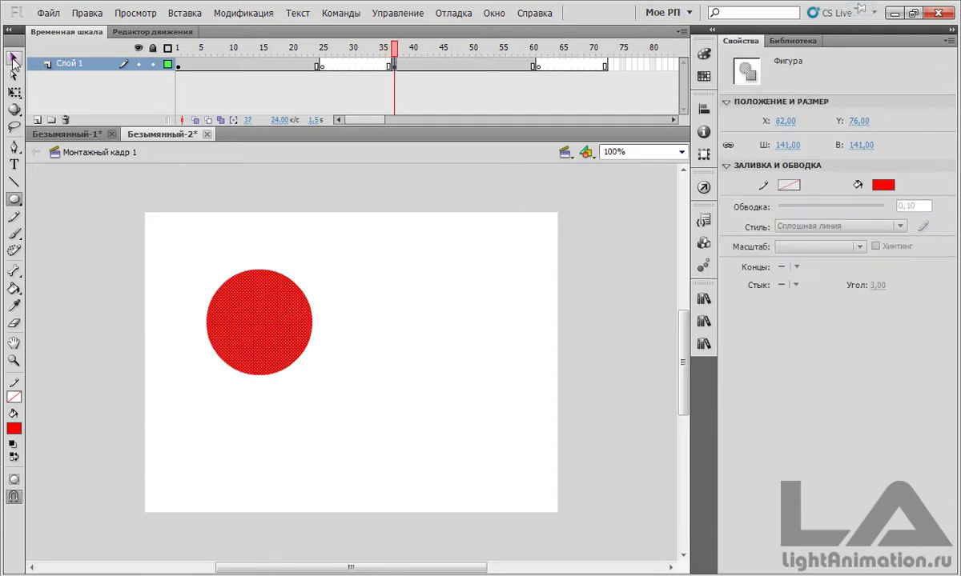
{"action": "left_click", "coordinate": [894, 185]}
{"action": "left_click", "coordinate": [713, 258]}
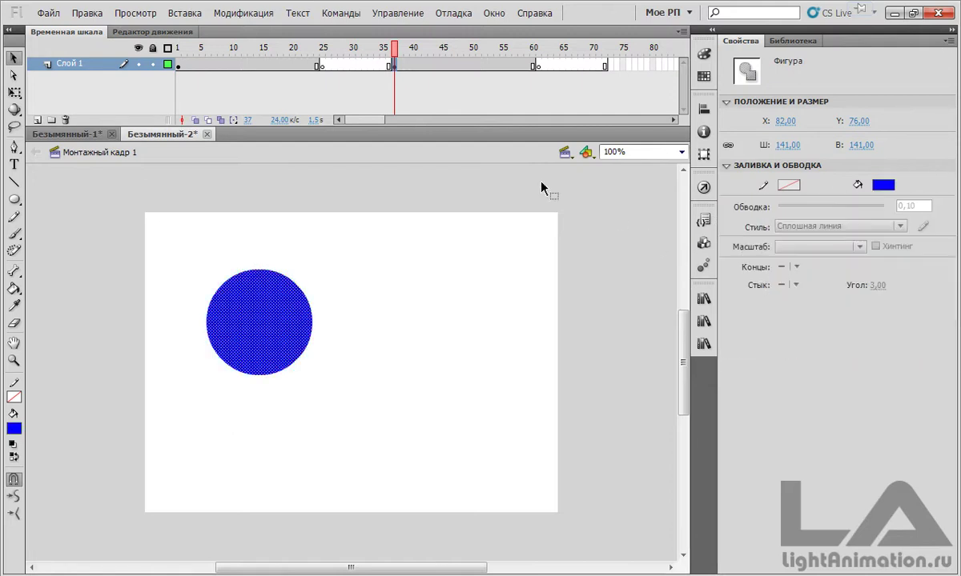
- Scrub back through the timeline and test the blinking circle animation as an SWF movie
{"action": "left_click_drag", "start_coordinate": [374, 48], "coordinate": [288, 43]}
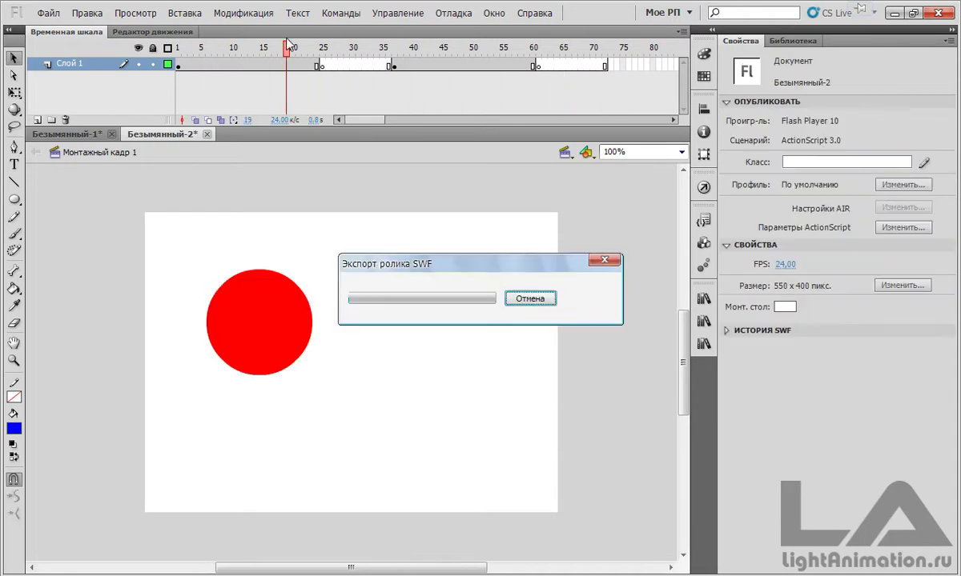
{"action": "key", "text": "ctrl+Return"}
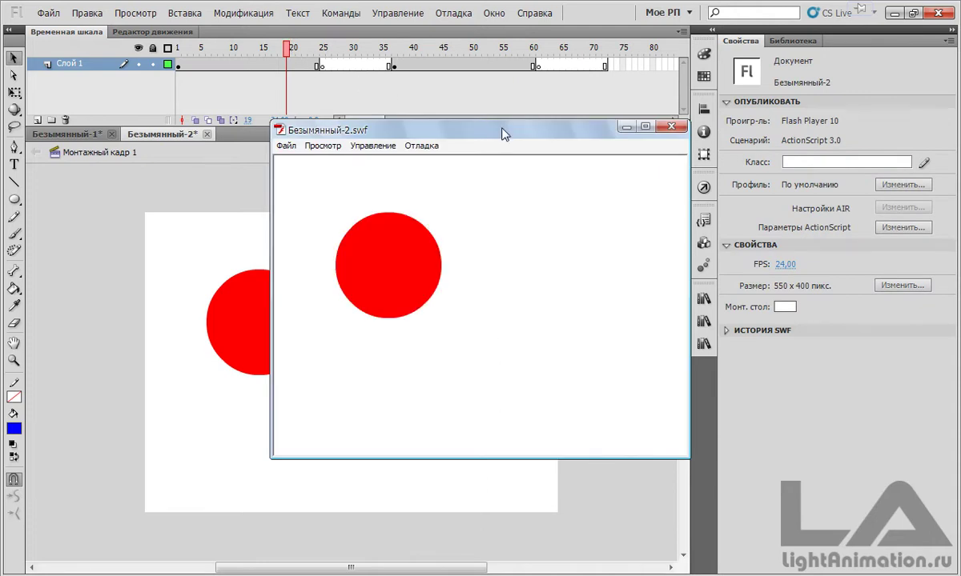
{"action": "left_click_drag", "start_coordinate": [505, 132], "coordinate": [436, 135]}
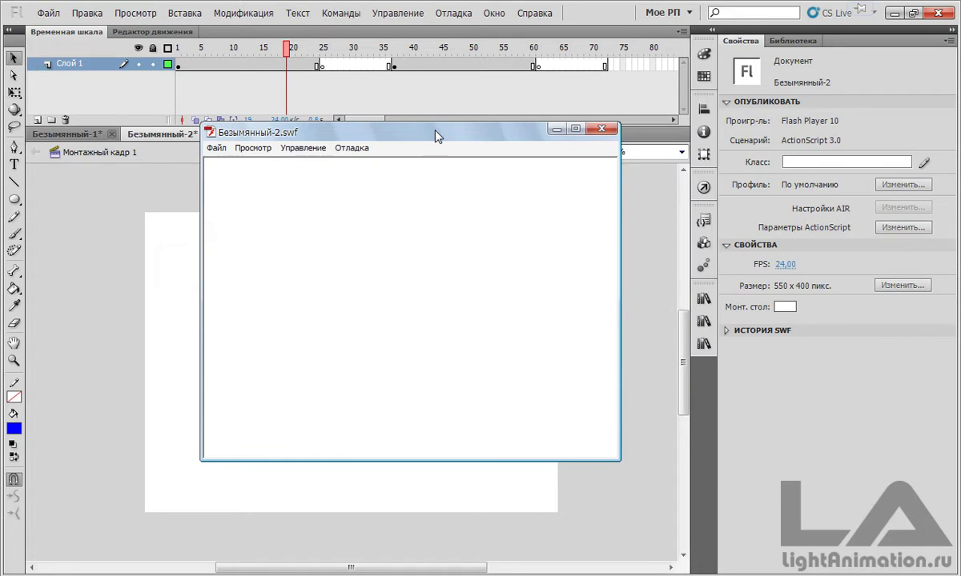